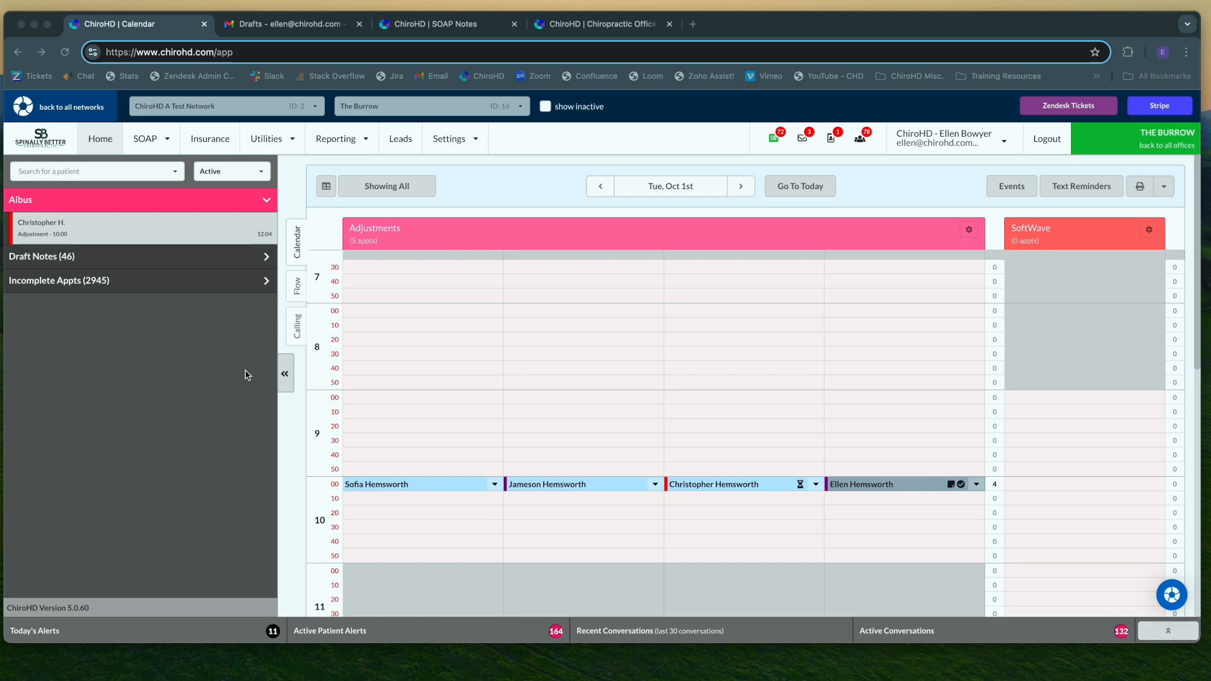
Enable the Auto-Complete Appointments BETA option in the office configuration.
left_click(498, 162)
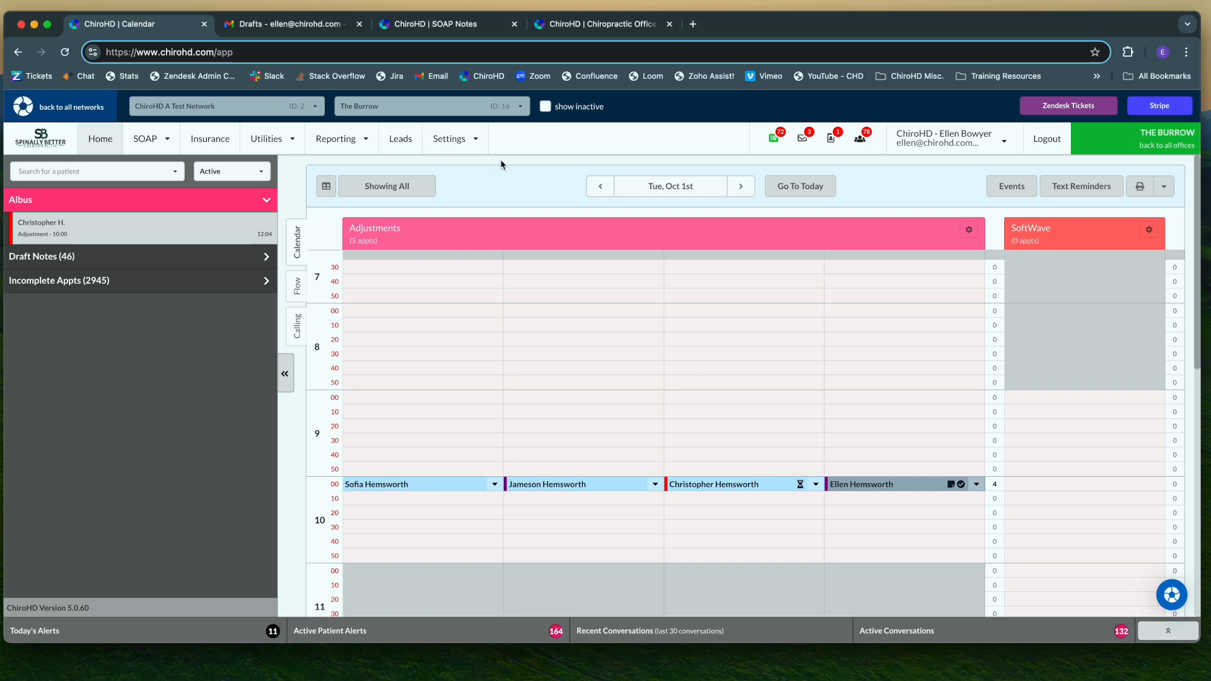
left_click(473, 138)
mouse_move(473, 285)
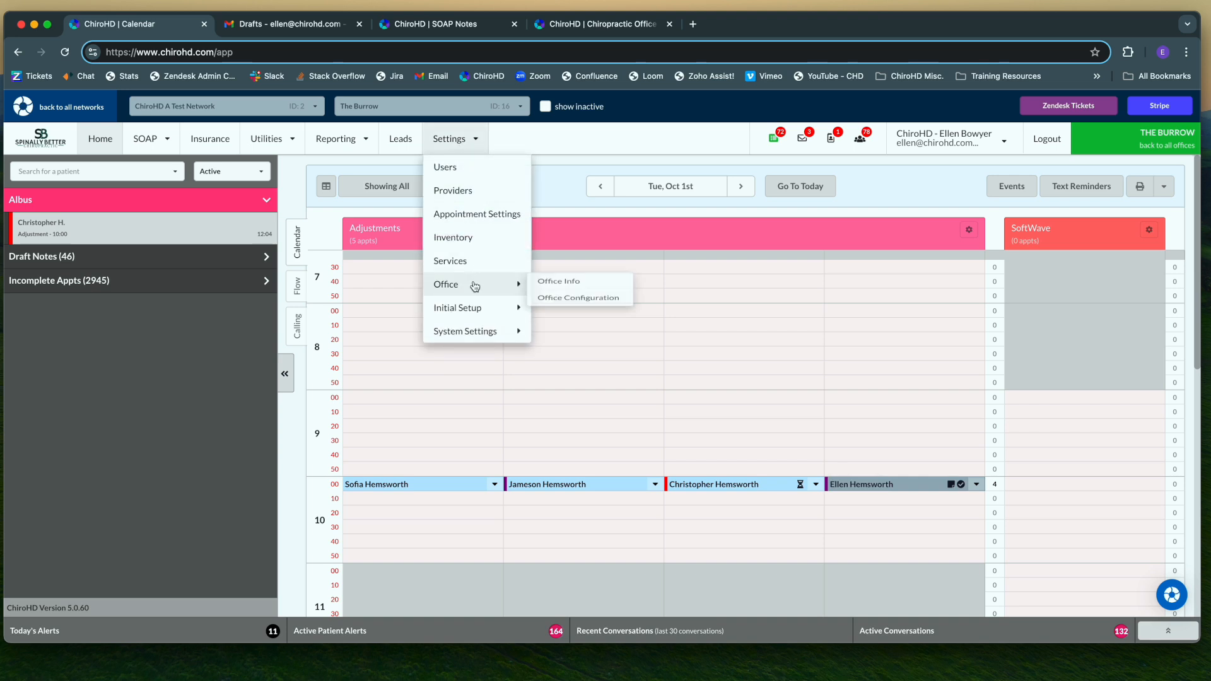
left_click(558, 308)
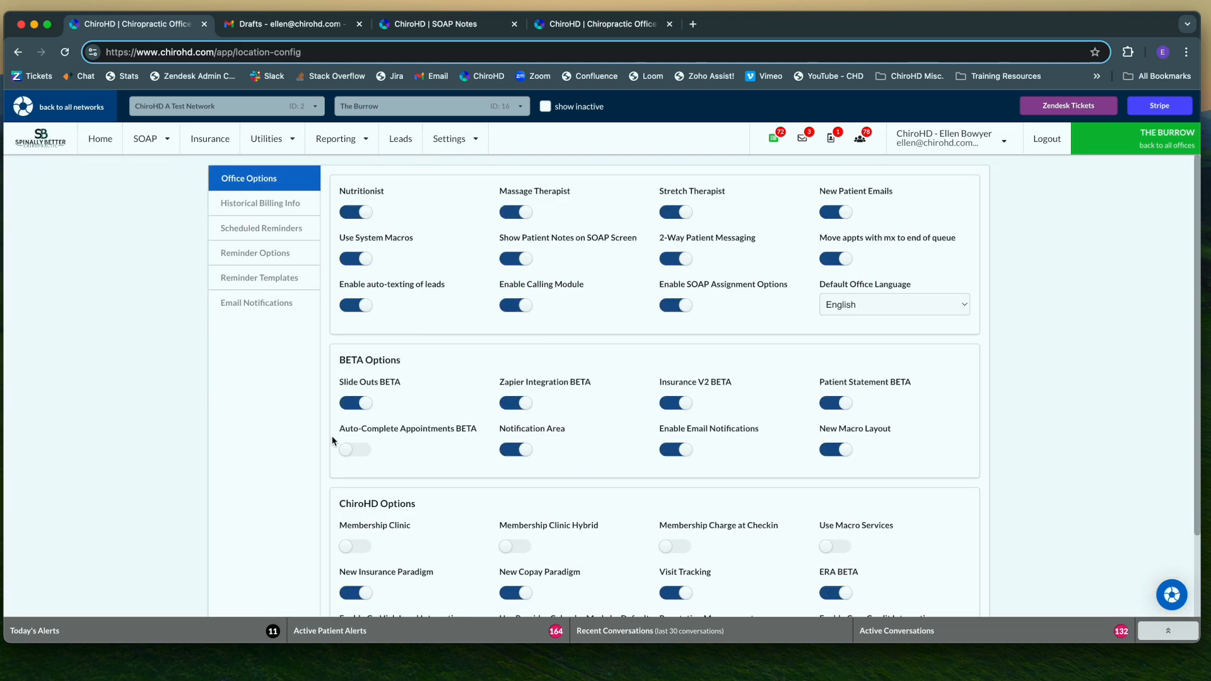
left_click(348, 450)
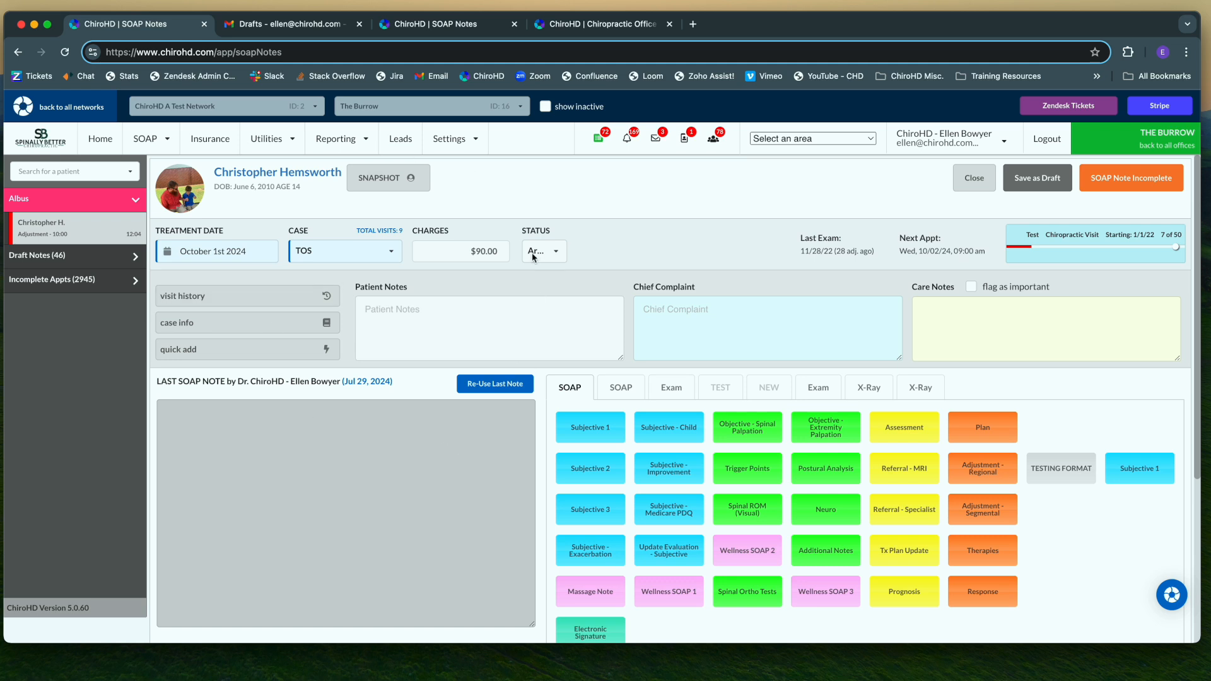
Review the charges on the patient's October 1st SOAP note, search the services for 3-4, and leave the charges without applying changes.
left_click(132, 140)
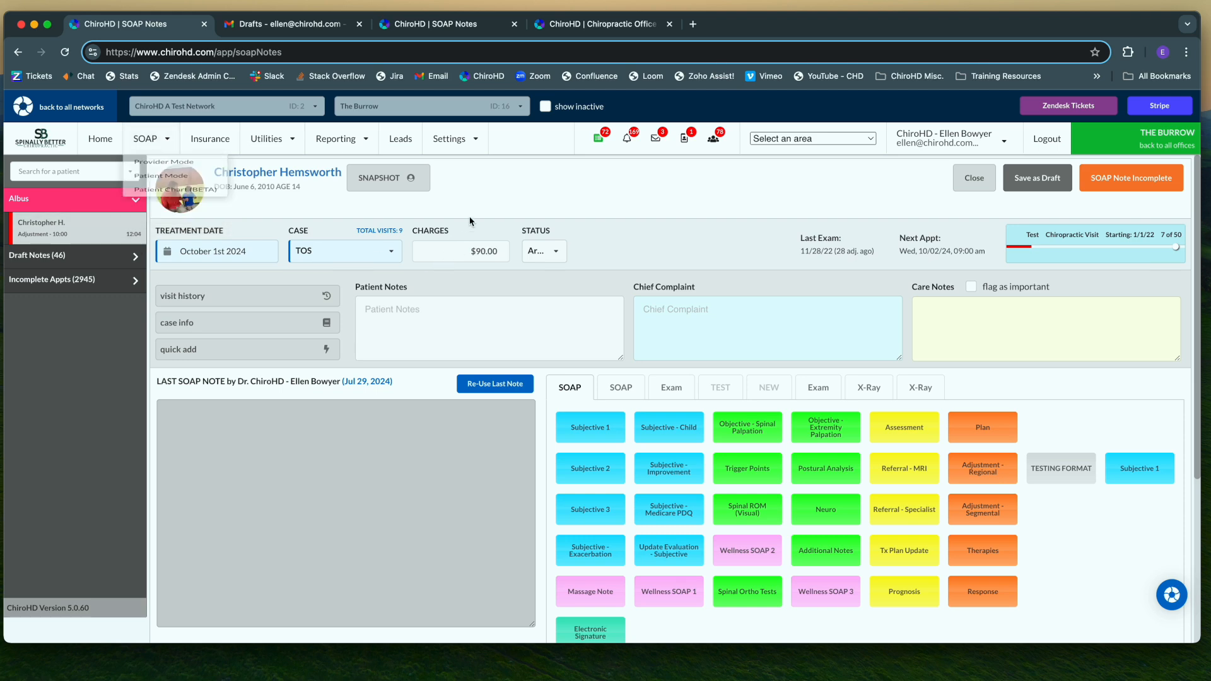
left_click(479, 259)
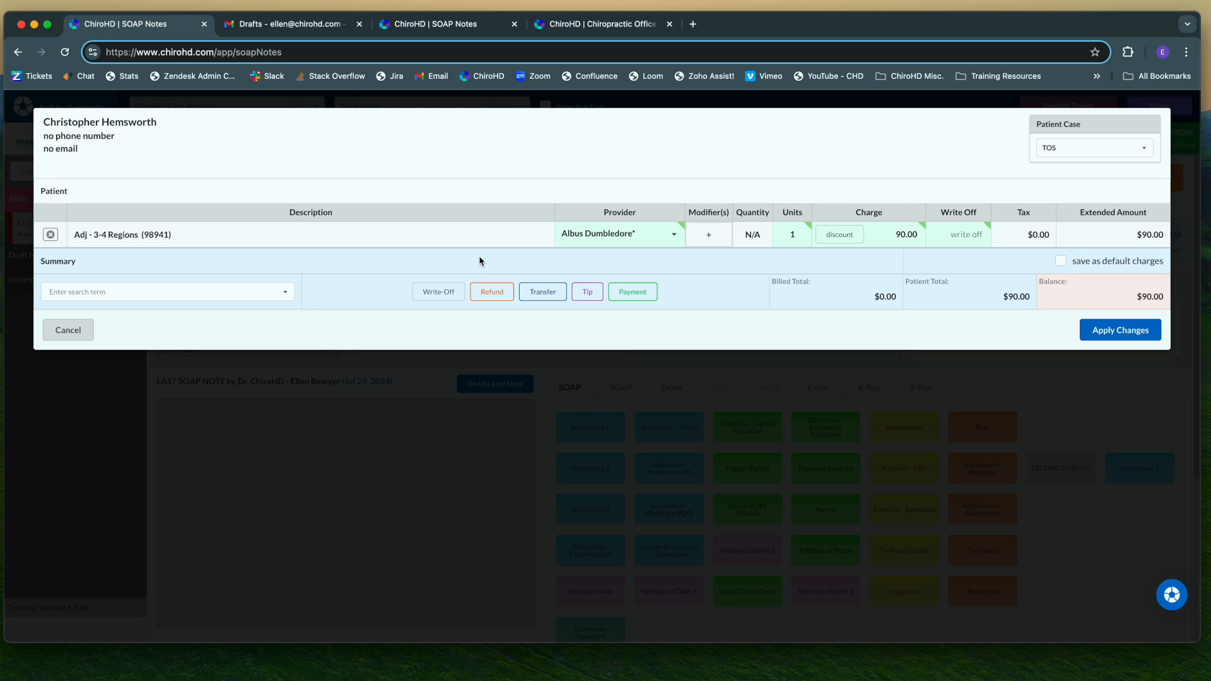
left_click(179, 293)
type("3-4")
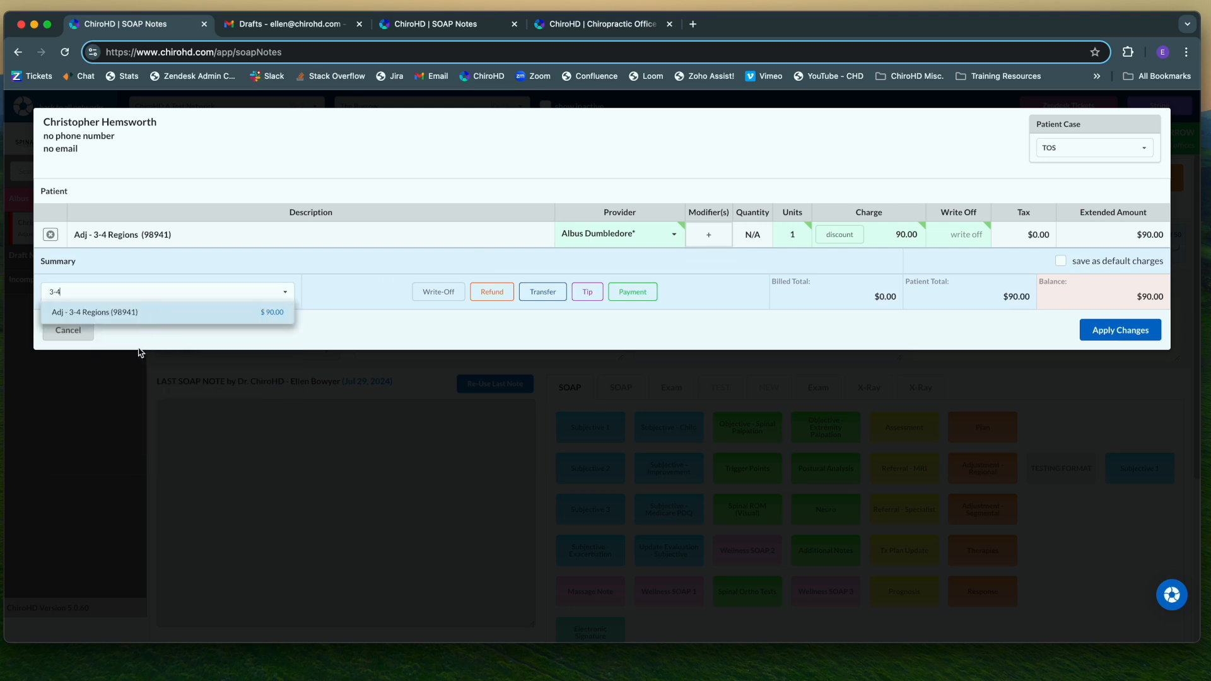
left_click(370, 306)
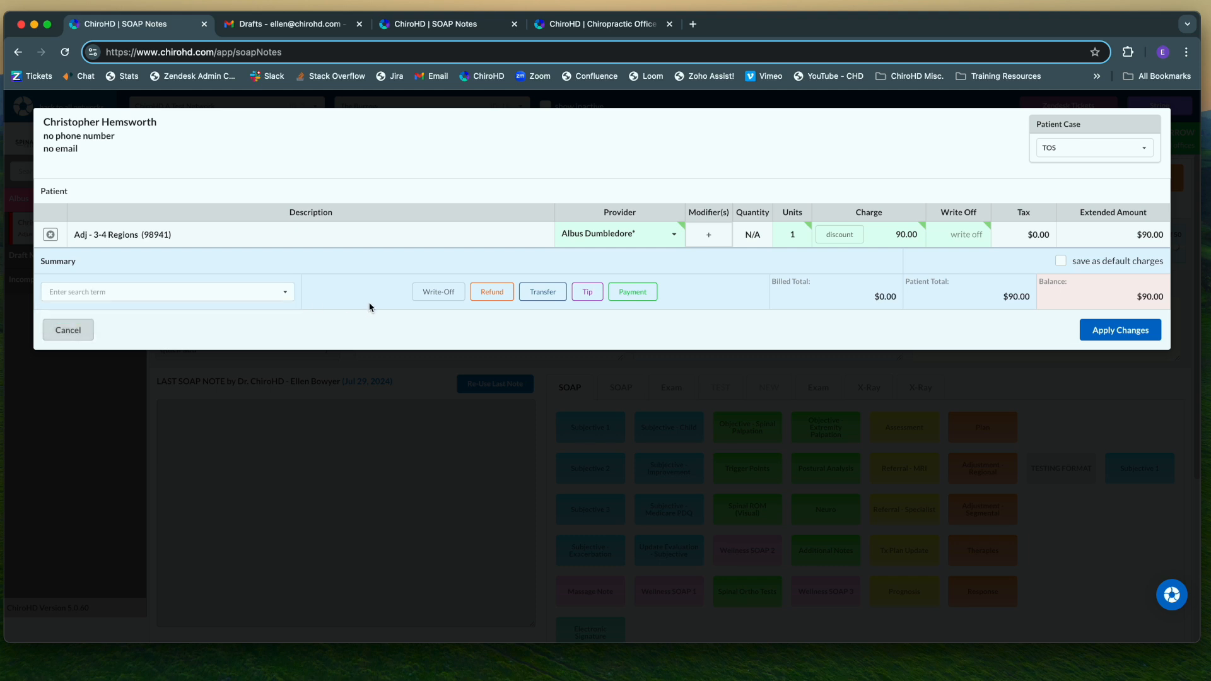
left_click(68, 330)
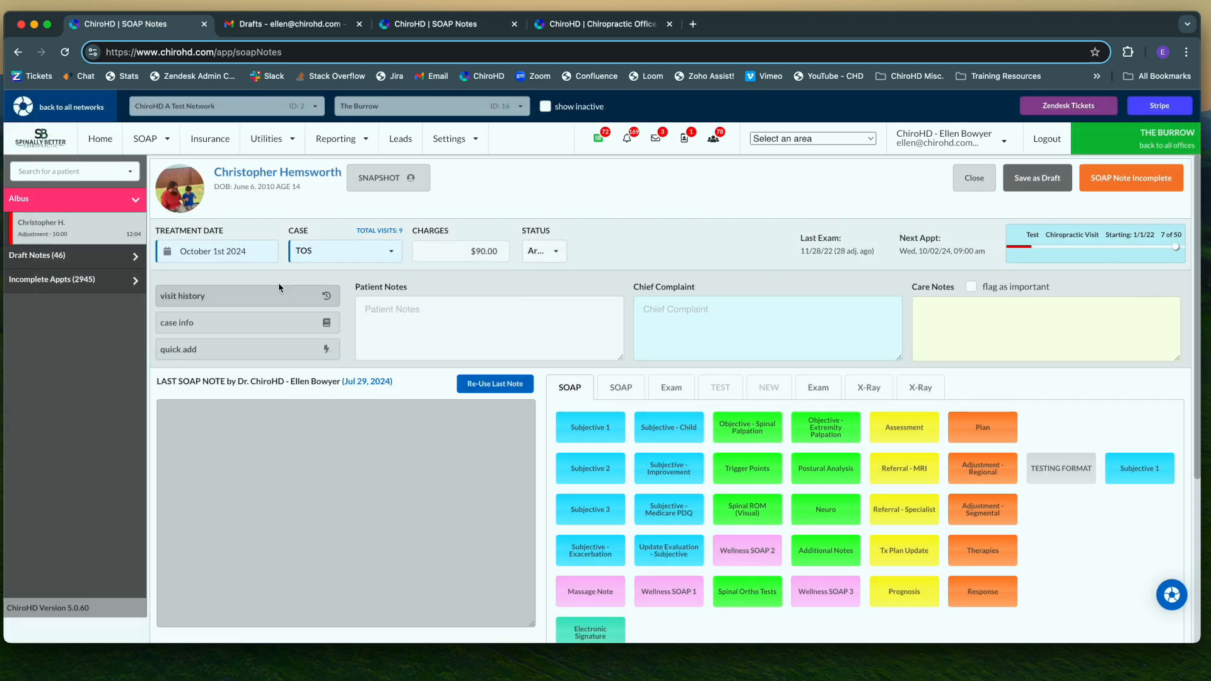
left_click(483, 252)
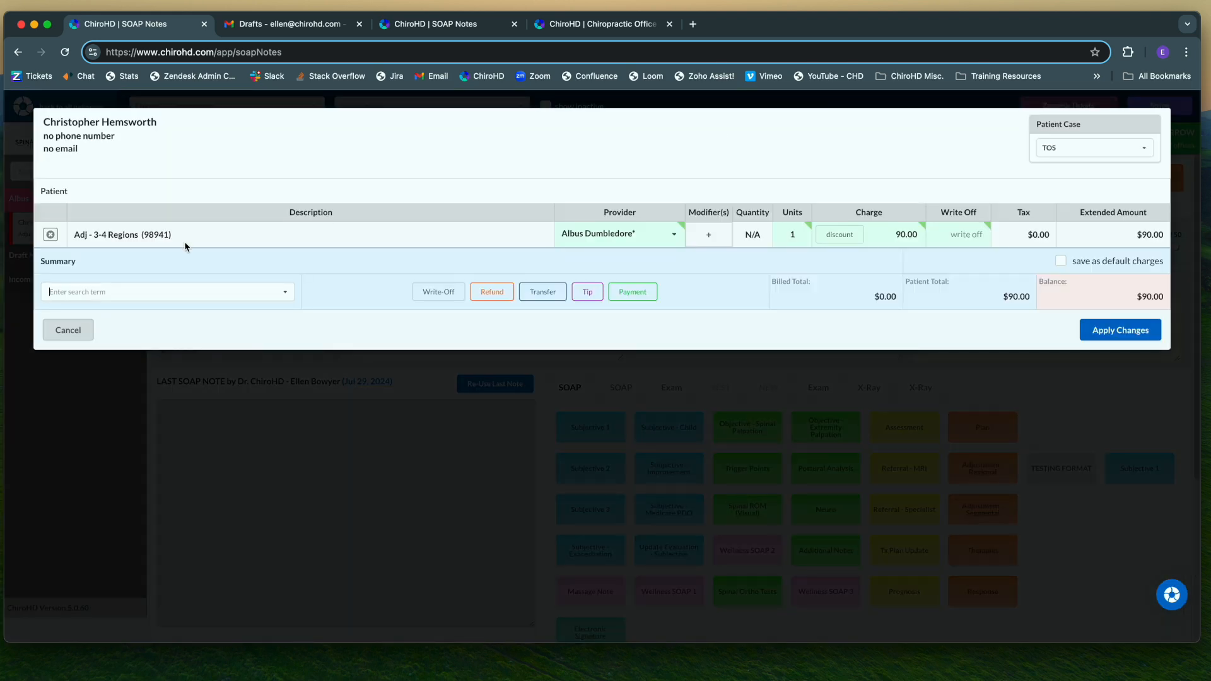
left_click(68, 331)
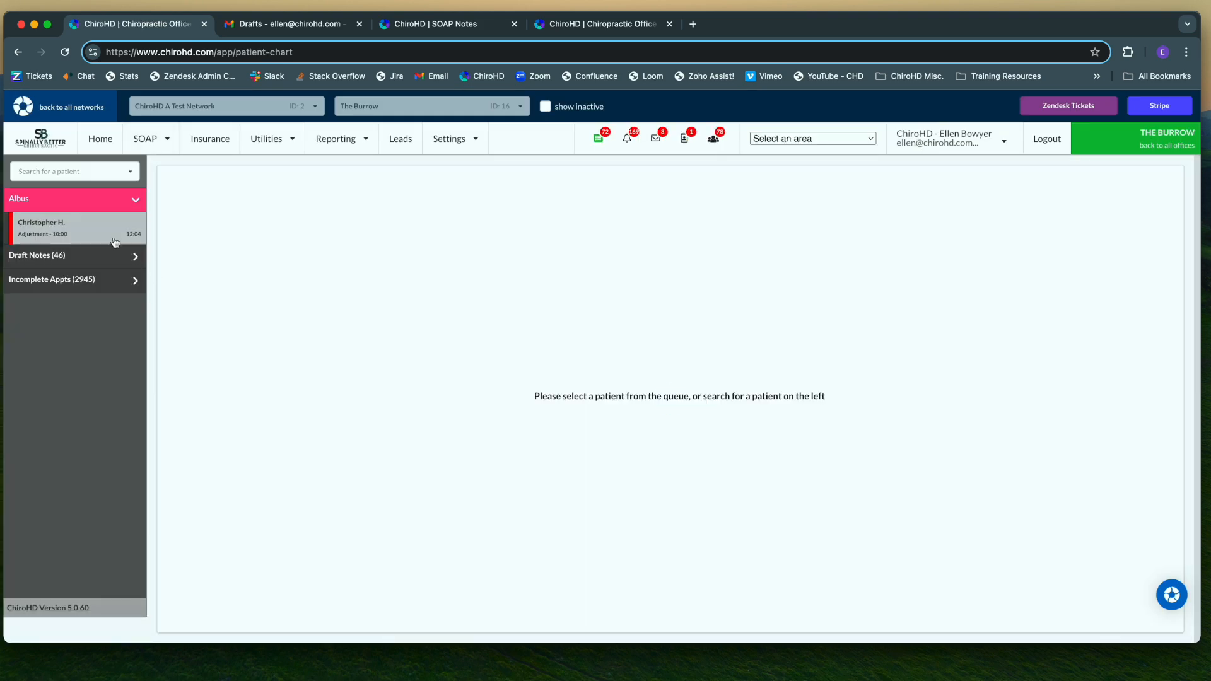
Open the queued patient's note in the Patient Chart (BETA), view its charges, and leave them without applying changes.
left_click(113, 238)
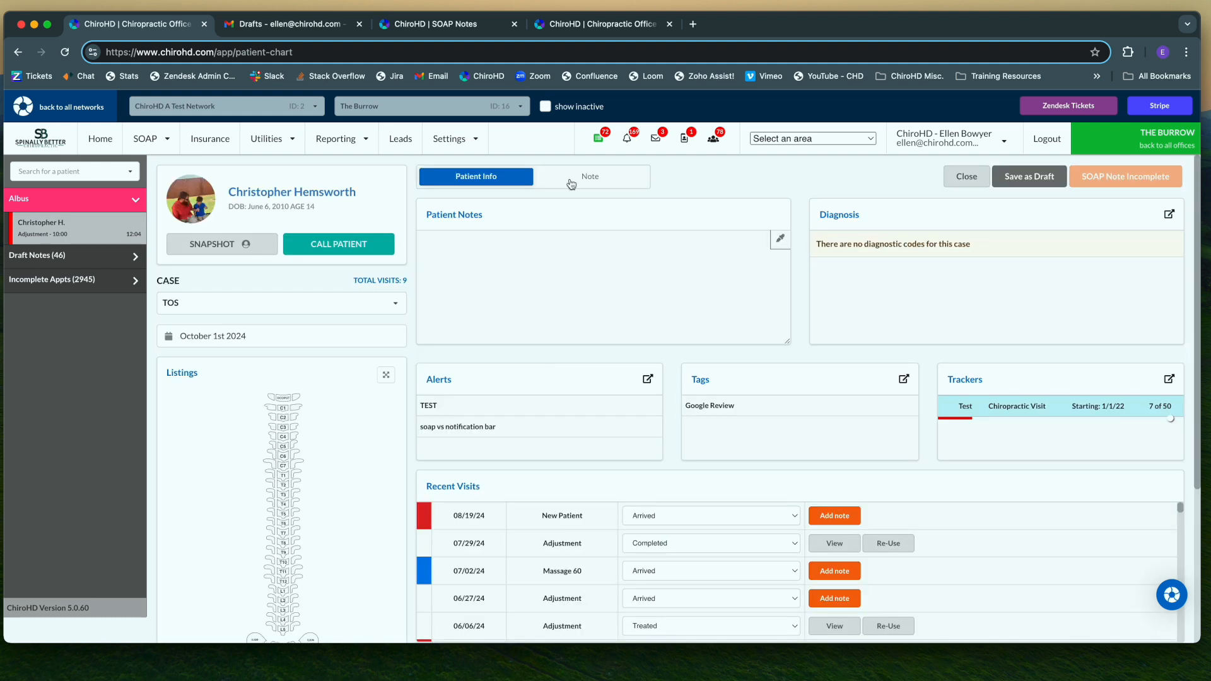
left_click(571, 183)
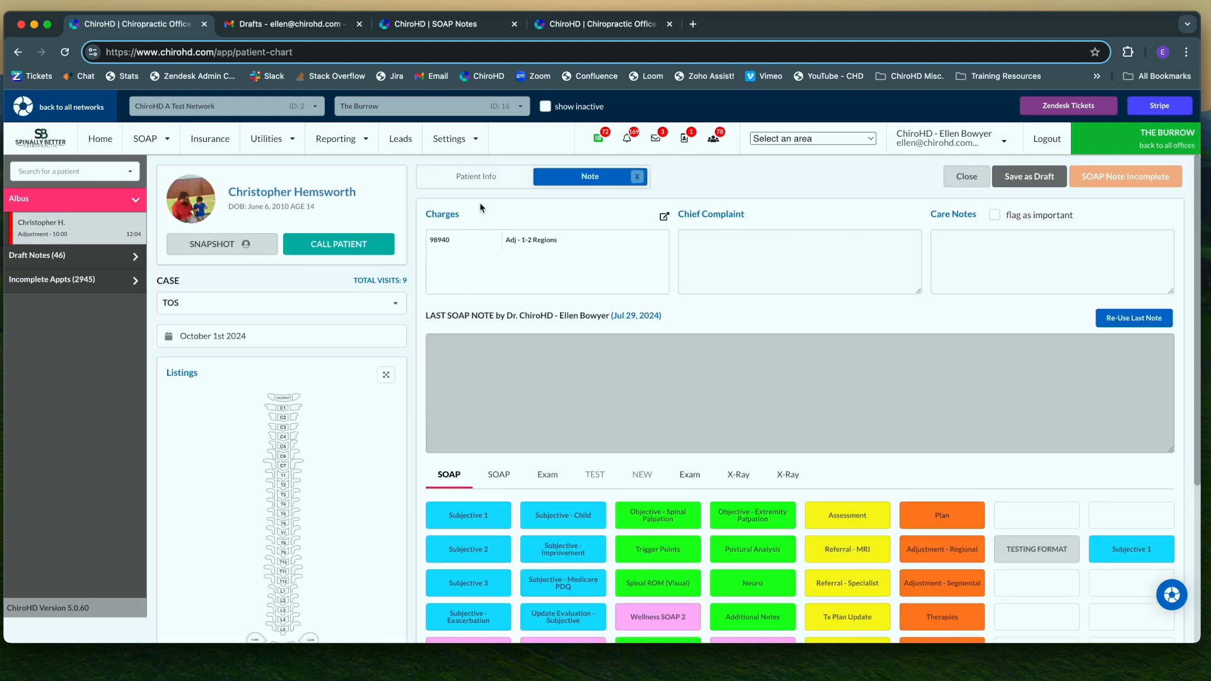
left_click(519, 248)
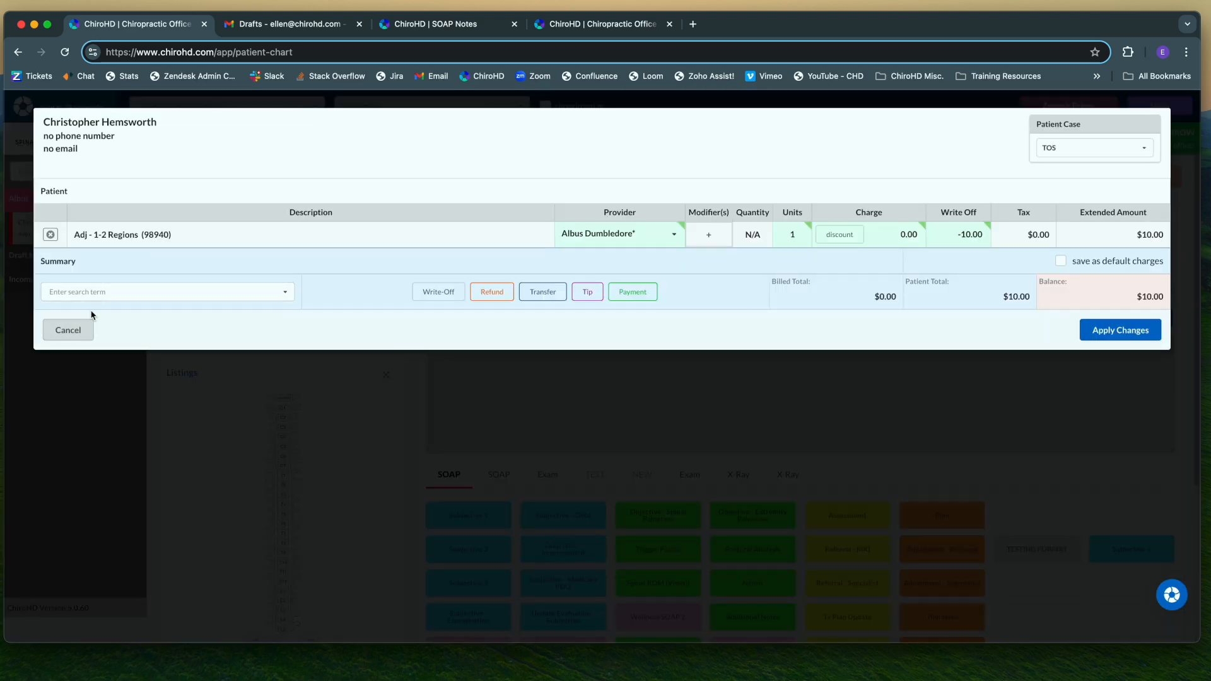
left_click(72, 330)
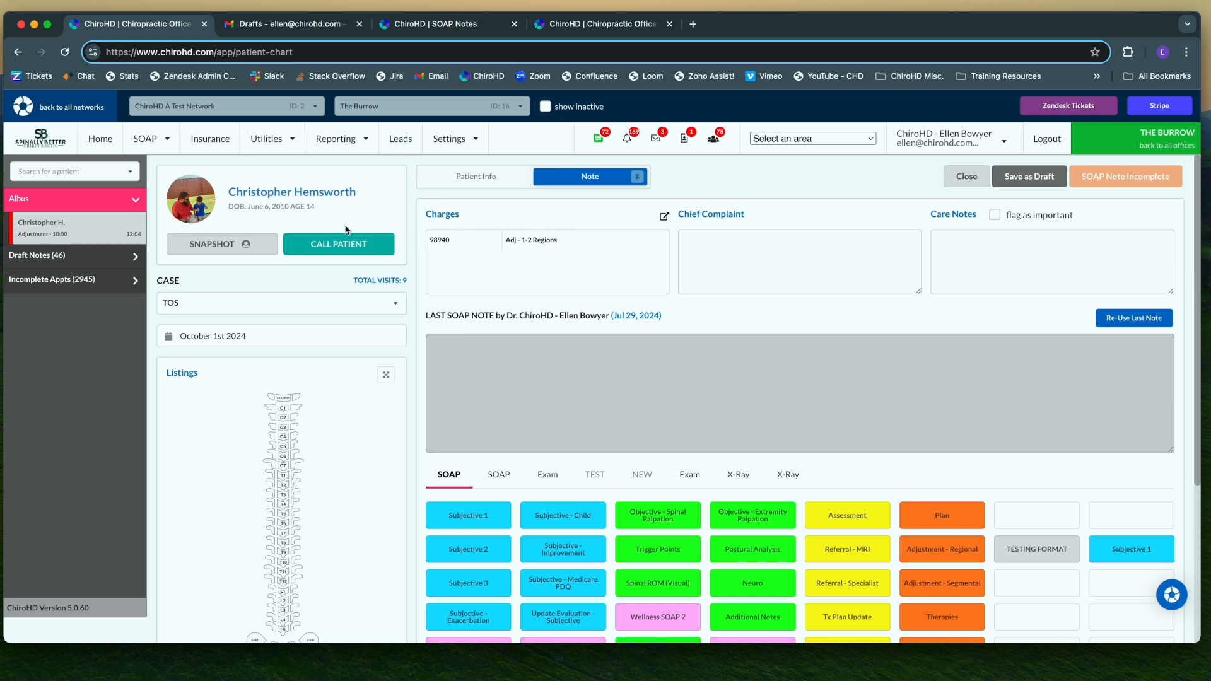
Return to the patient's SOAP note, add Subjective 1 with symptoms the same, pain 2, and neck and low back pain, and submit it.
left_click(147, 138)
left_click(168, 166)
left_click(146, 139)
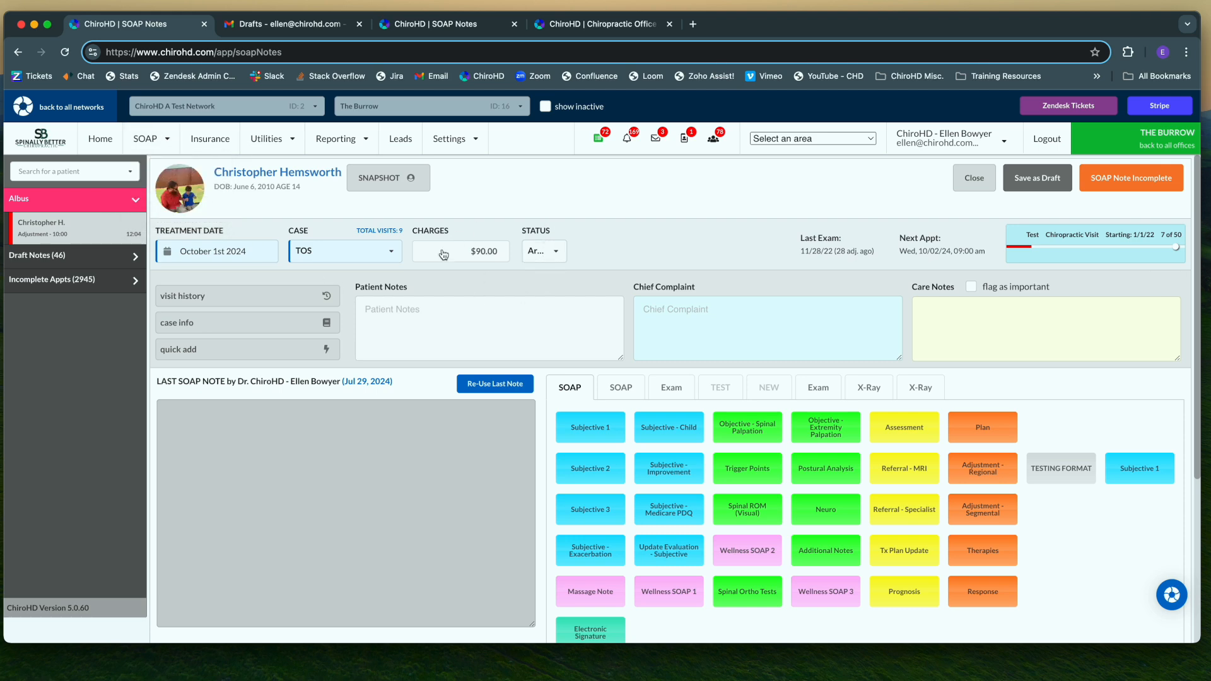
left_click(594, 434)
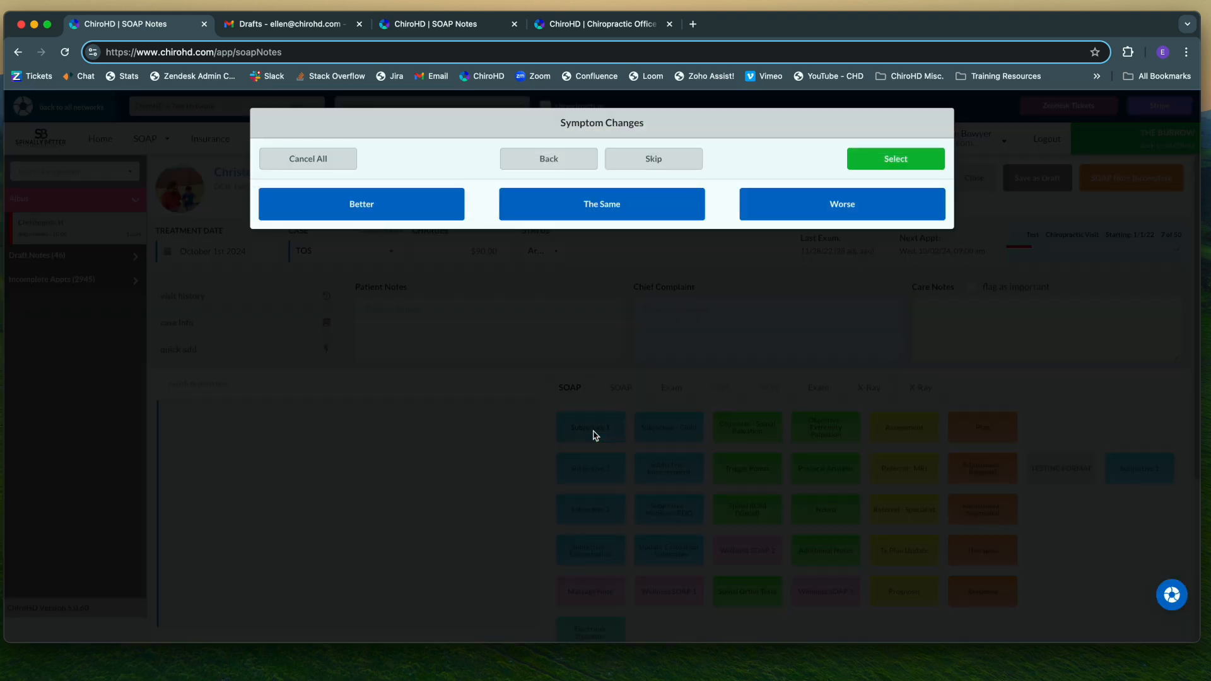
left_click(659, 212)
left_click(668, 217)
left_click(656, 205)
left_click(631, 246)
left_click(895, 158)
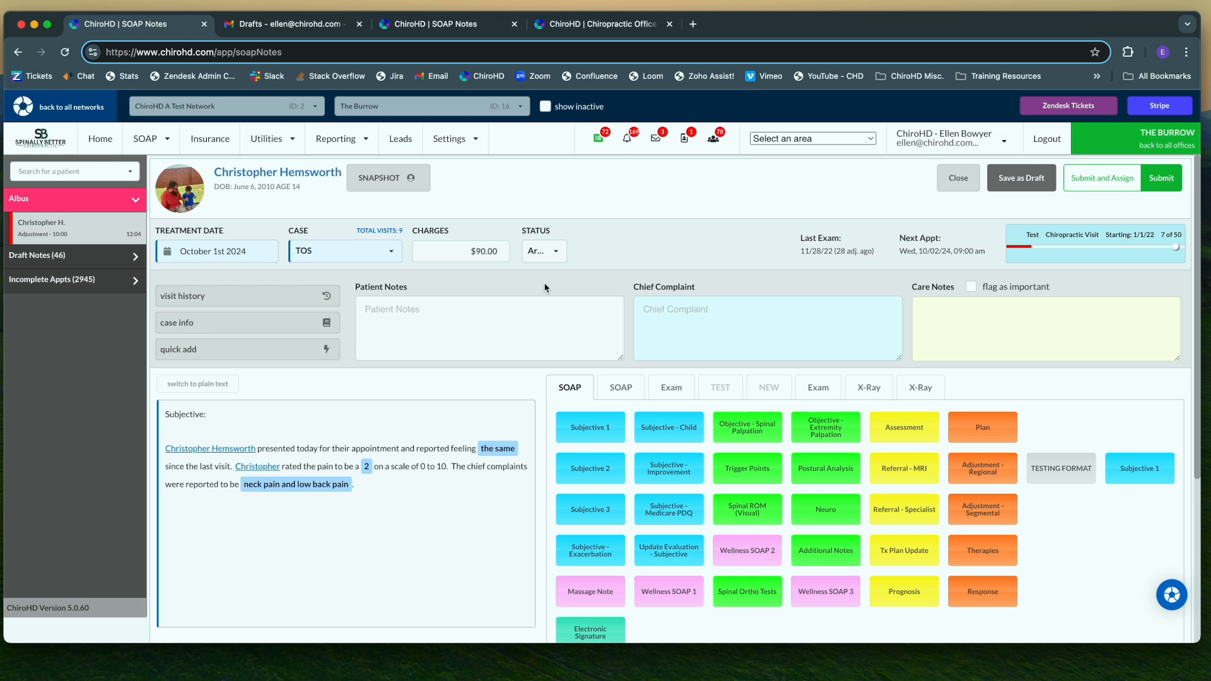
left_click(1159, 178)
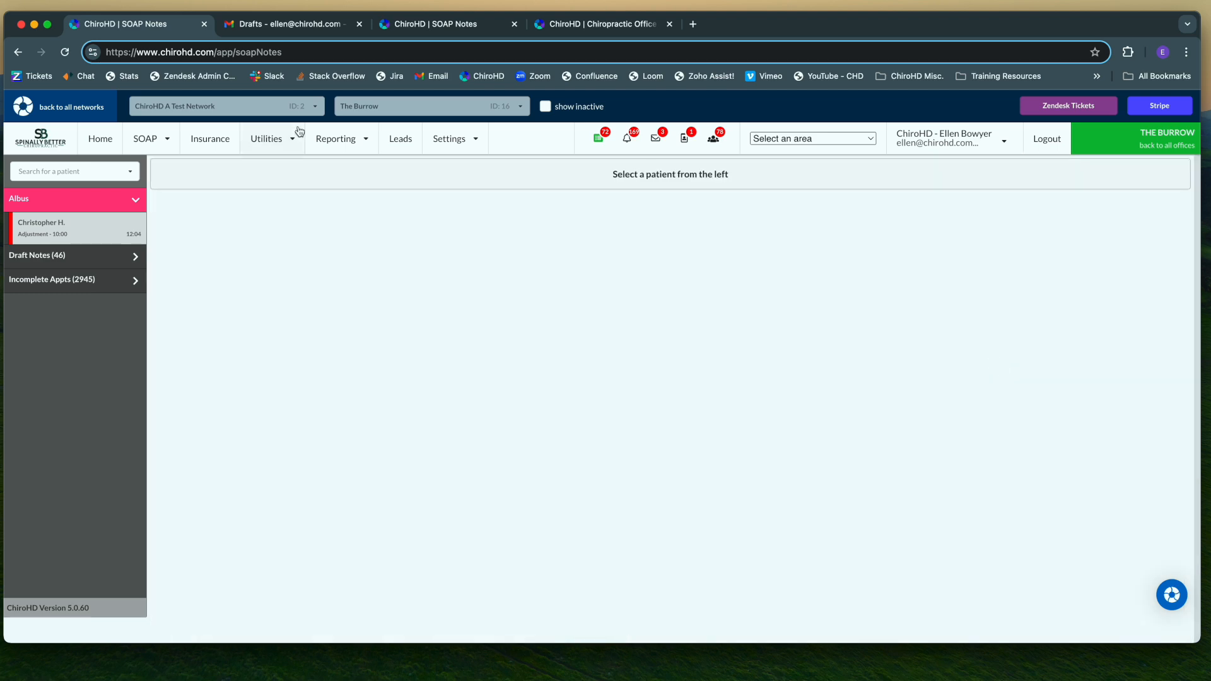
Open the same patient's visit history from the October 1st calendar and view the 09/24/24 adjustment visit.
left_click(100, 140)
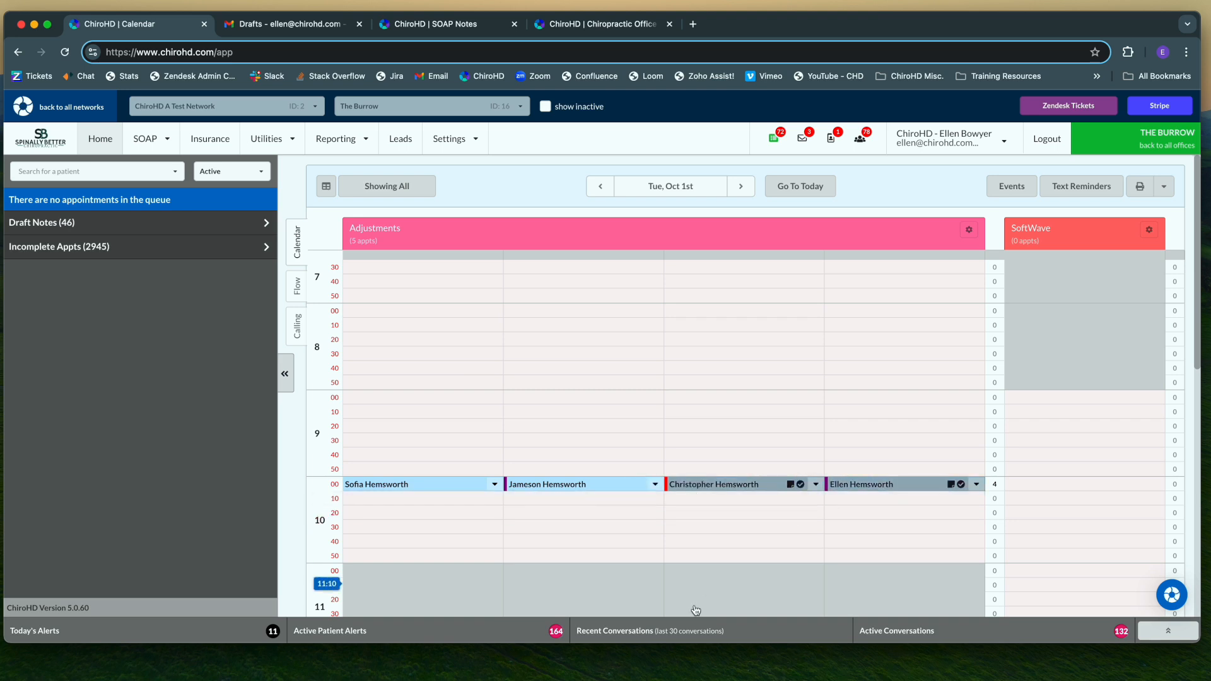
left_click(693, 486)
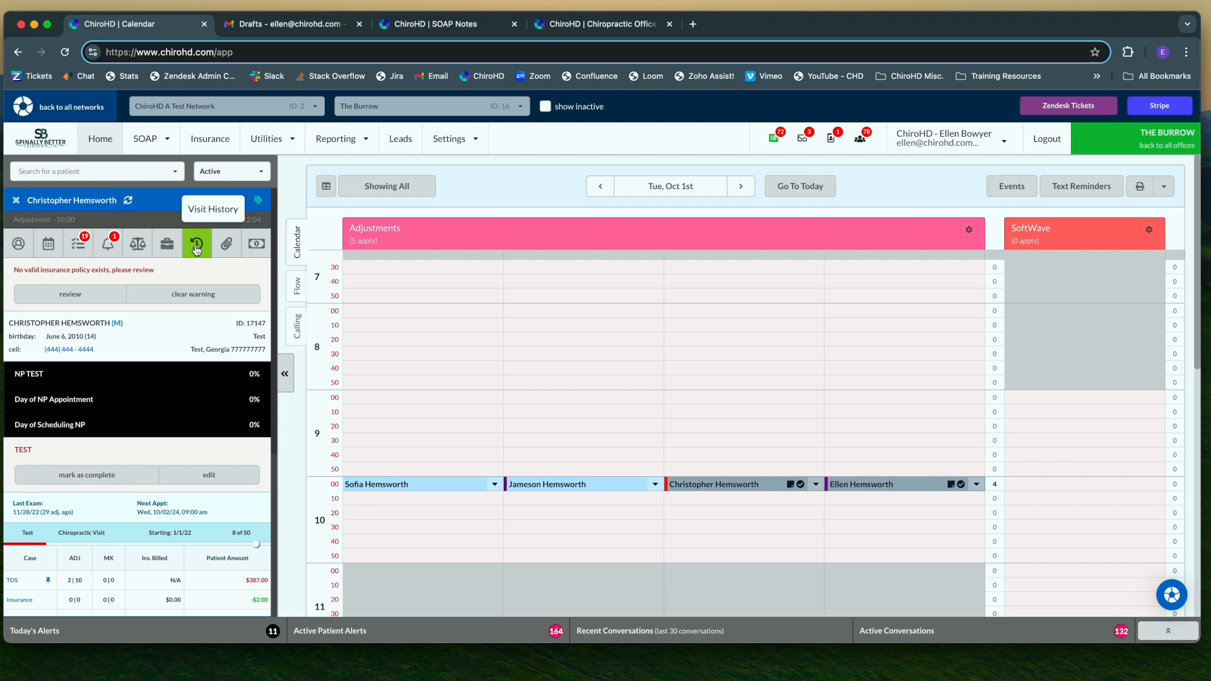
left_click(197, 249)
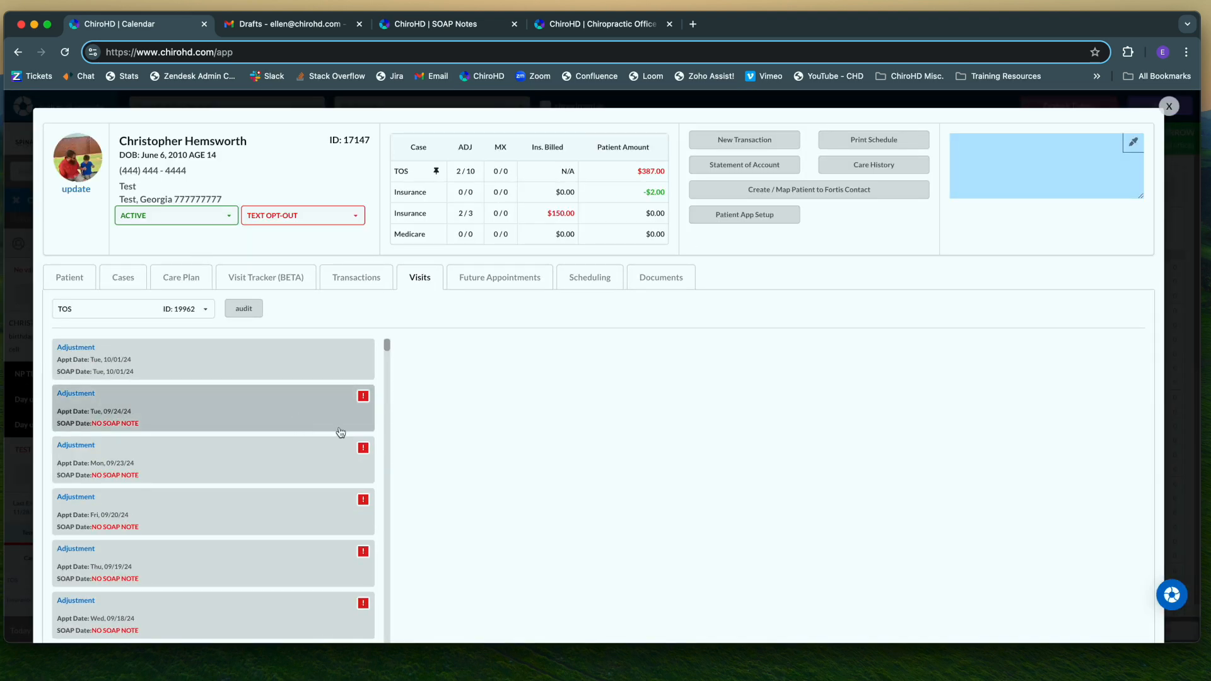
left_click(274, 406)
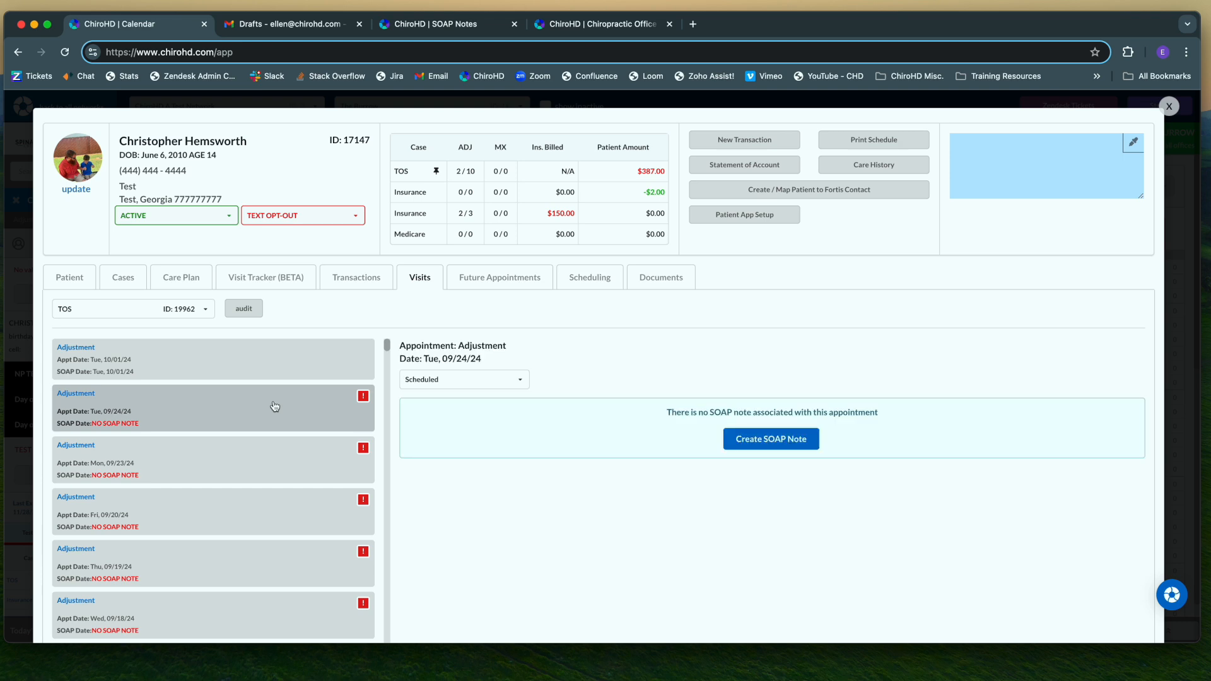
Start a SOAP note for the 09/24/24 adjustment from the patient profile, accept the charges notice, and close the note unsaved.
left_click(758, 446)
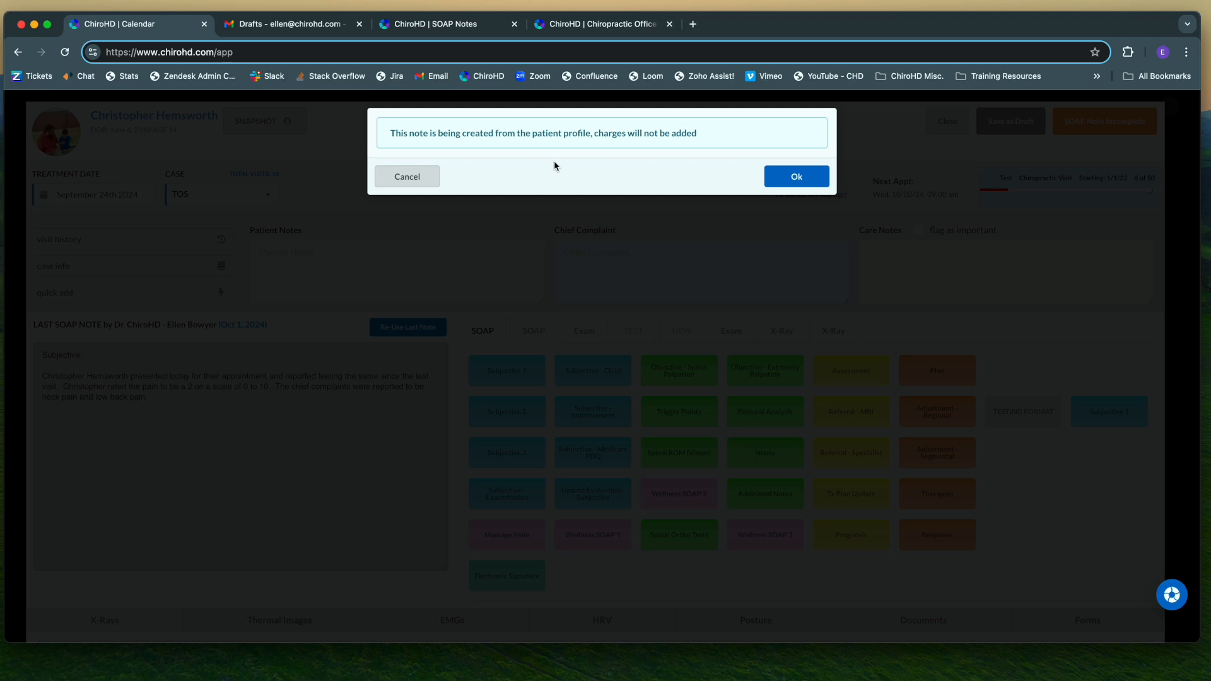
left_click(797, 176)
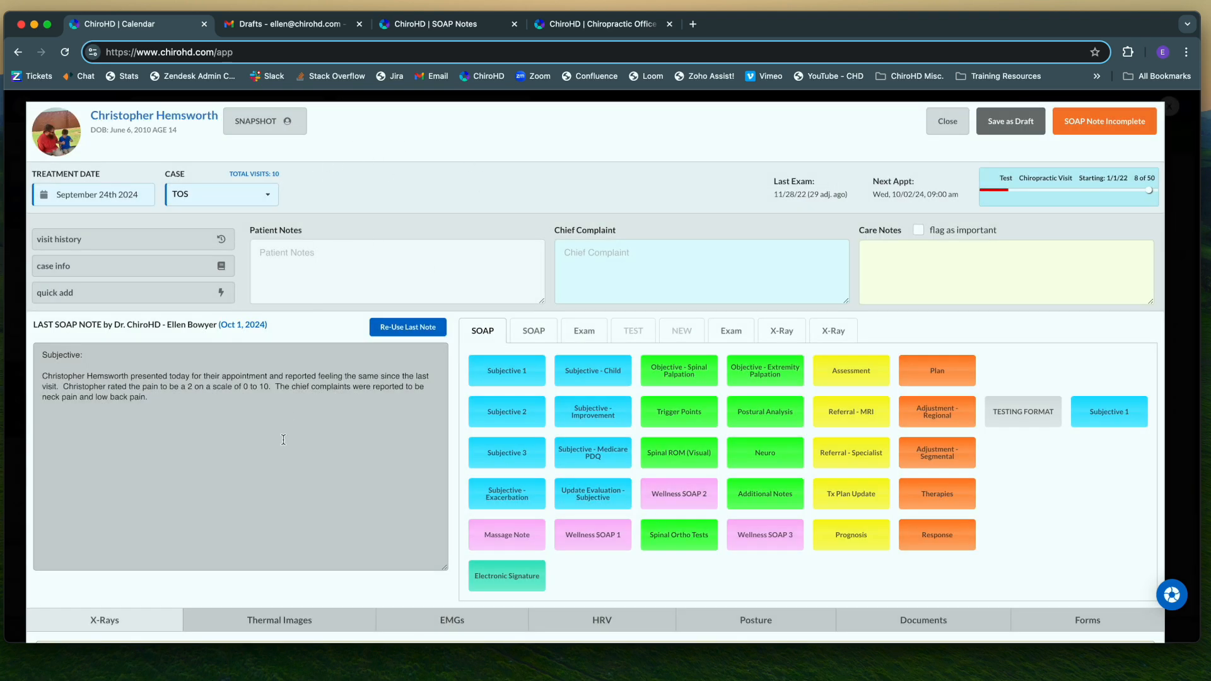
left_click(931, 122)
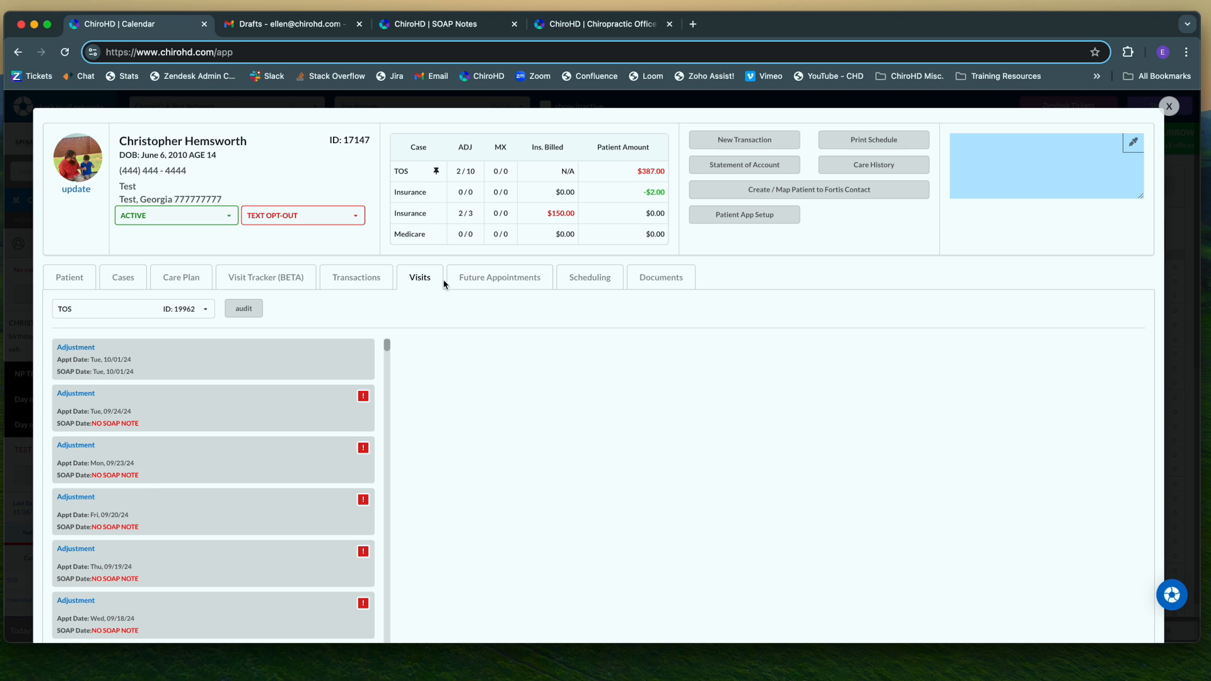
left_click(145, 139)
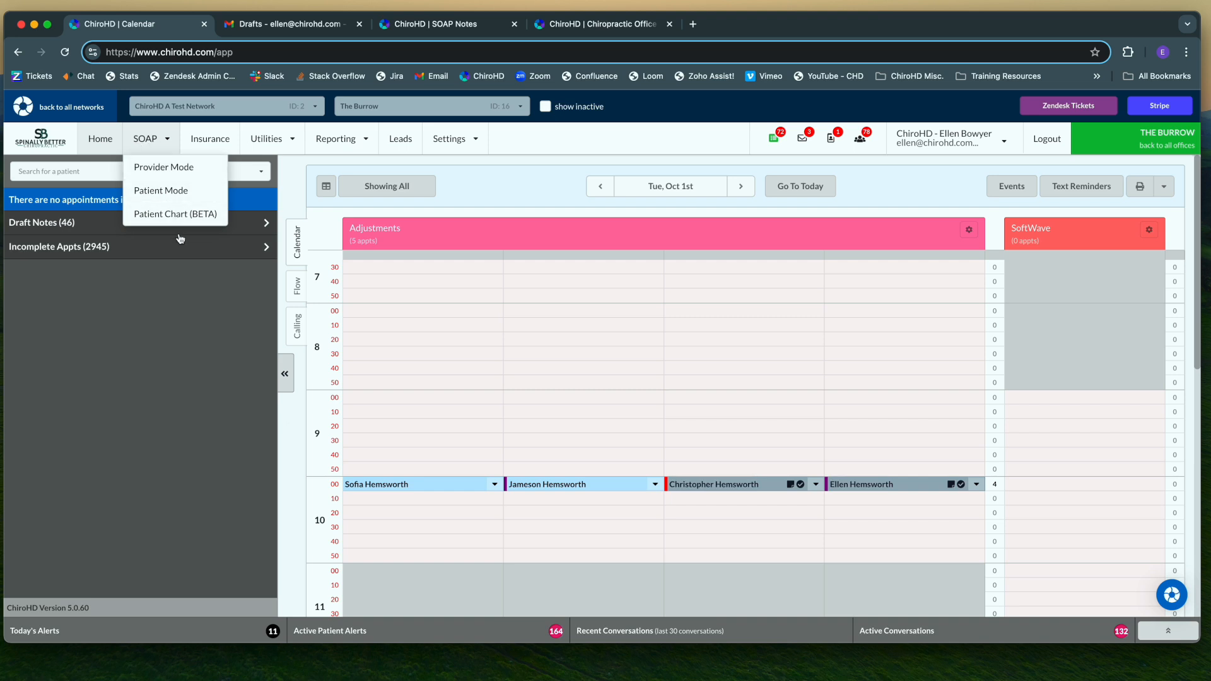
left_click(170, 384)
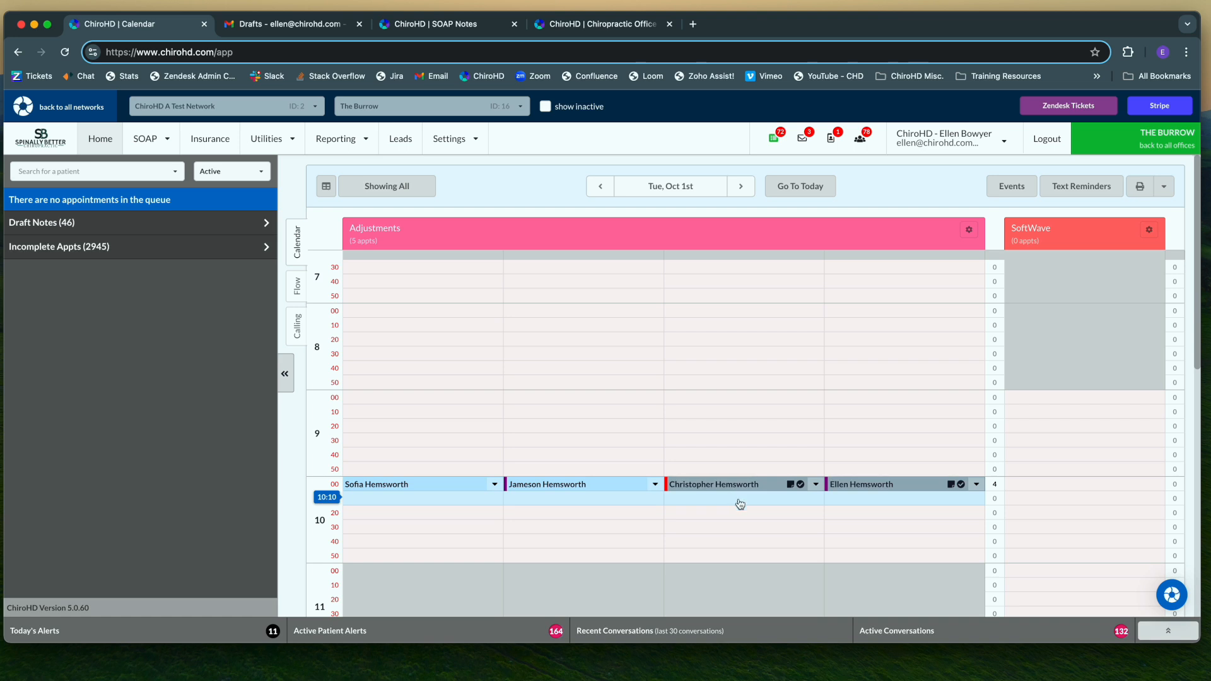
Open the office configuration options again.
left_click(449, 138)
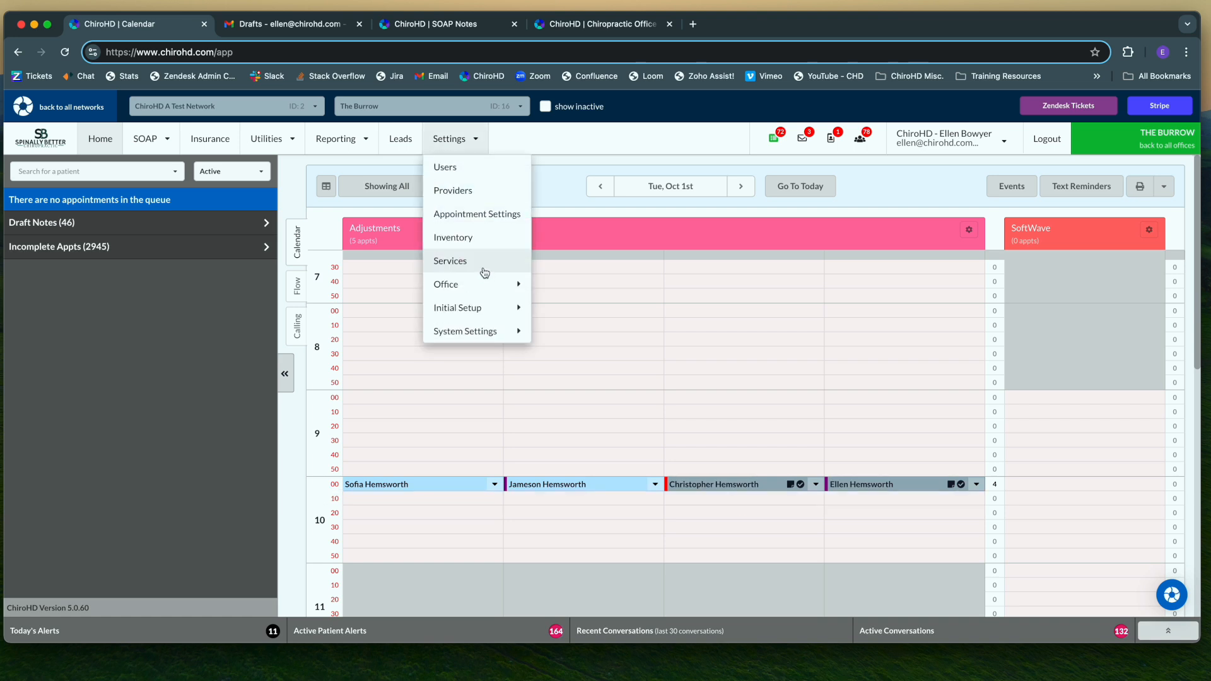
mouse_move(481, 284)
left_click(591, 315)
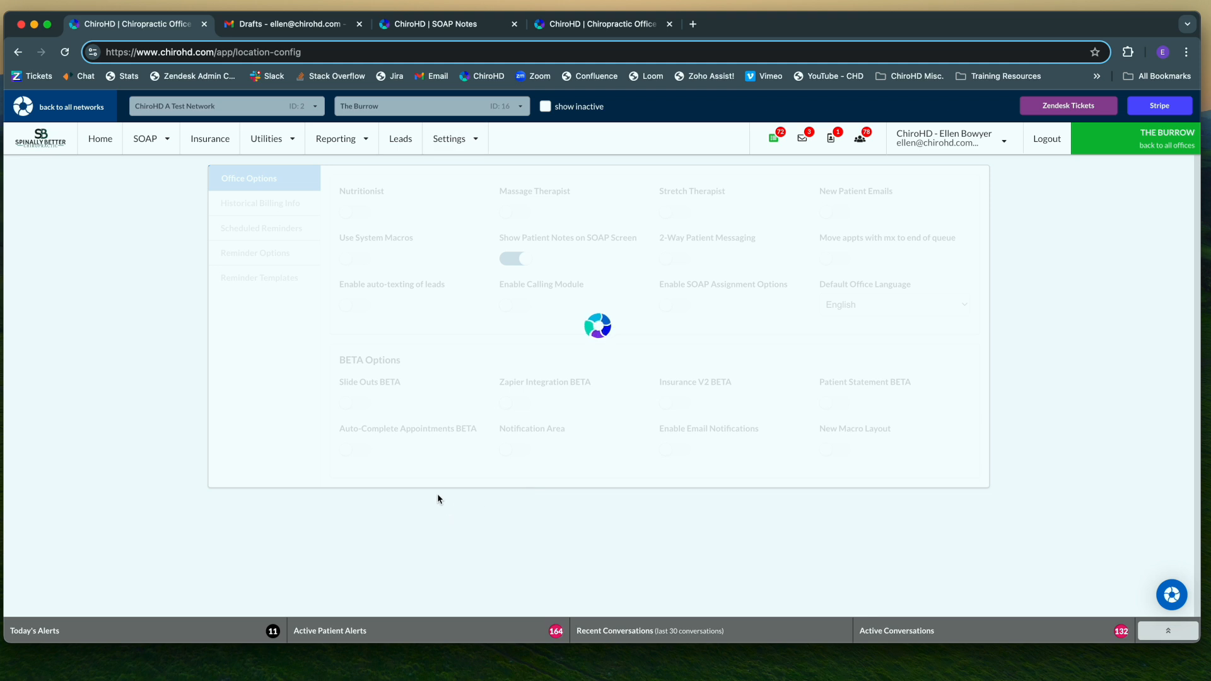
Open the newly arrived patient's October 1st SOAP note in Provider Mode, re-use the last note, and submit it.
left_click(99, 143)
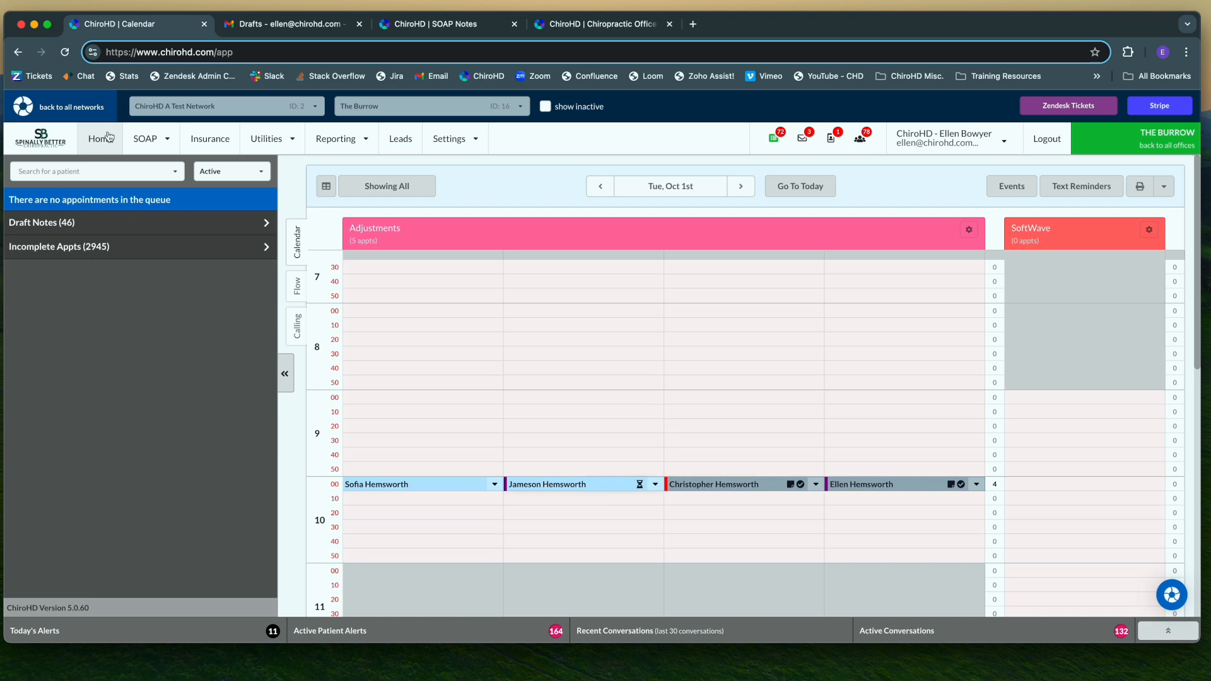
mouse_move(143, 144)
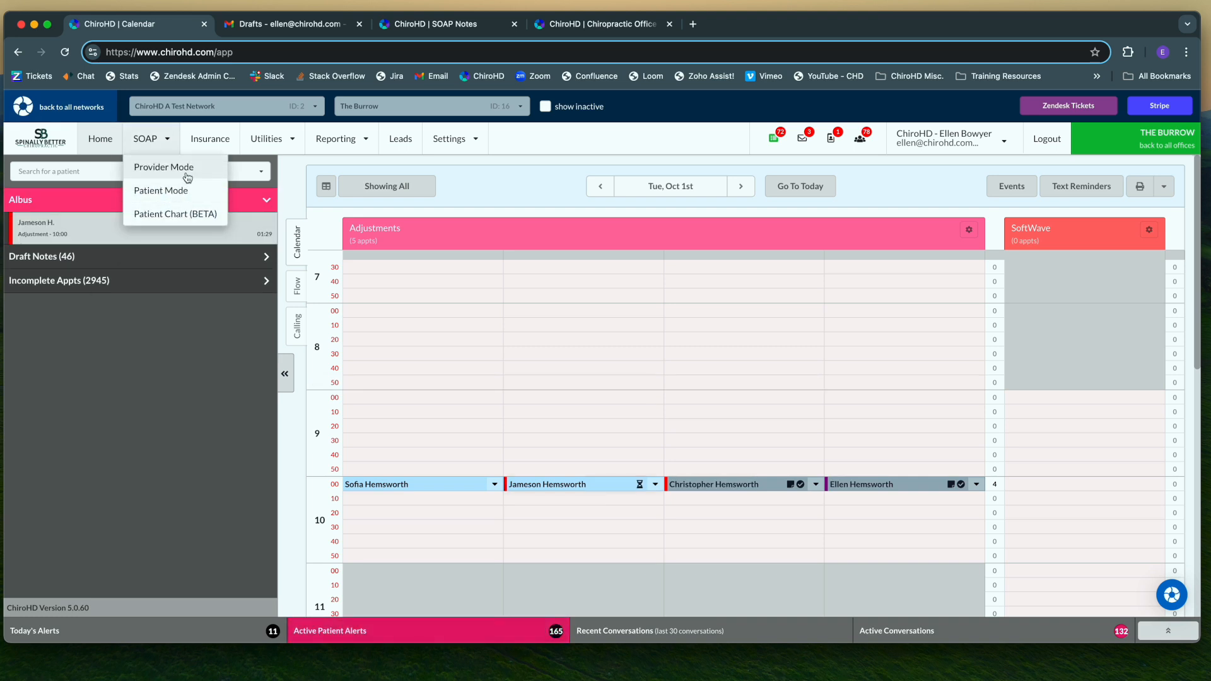
left_click(187, 172)
left_click(108, 230)
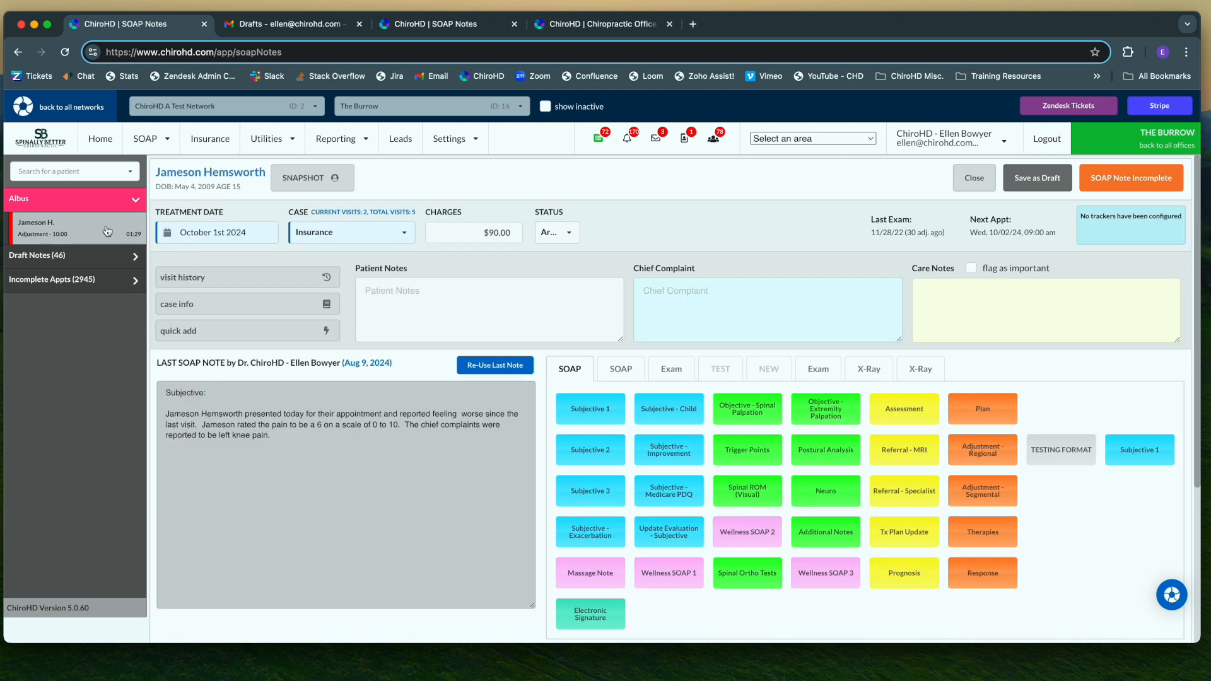
left_click(489, 365)
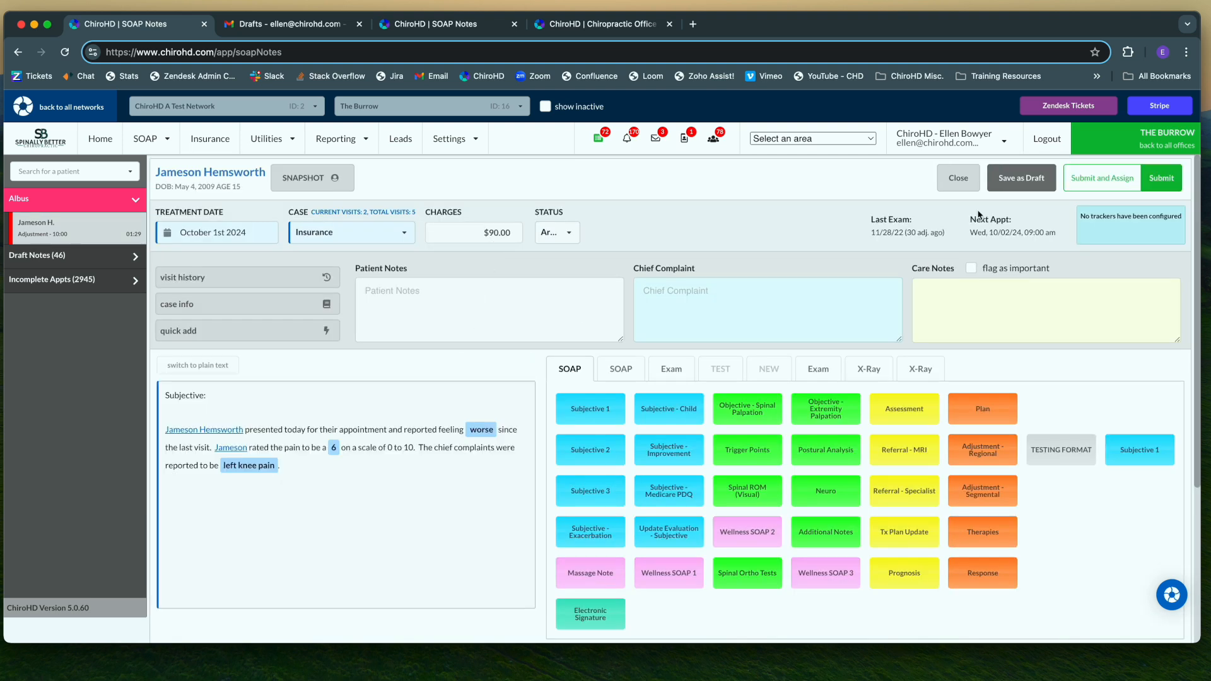
left_click(1161, 179)
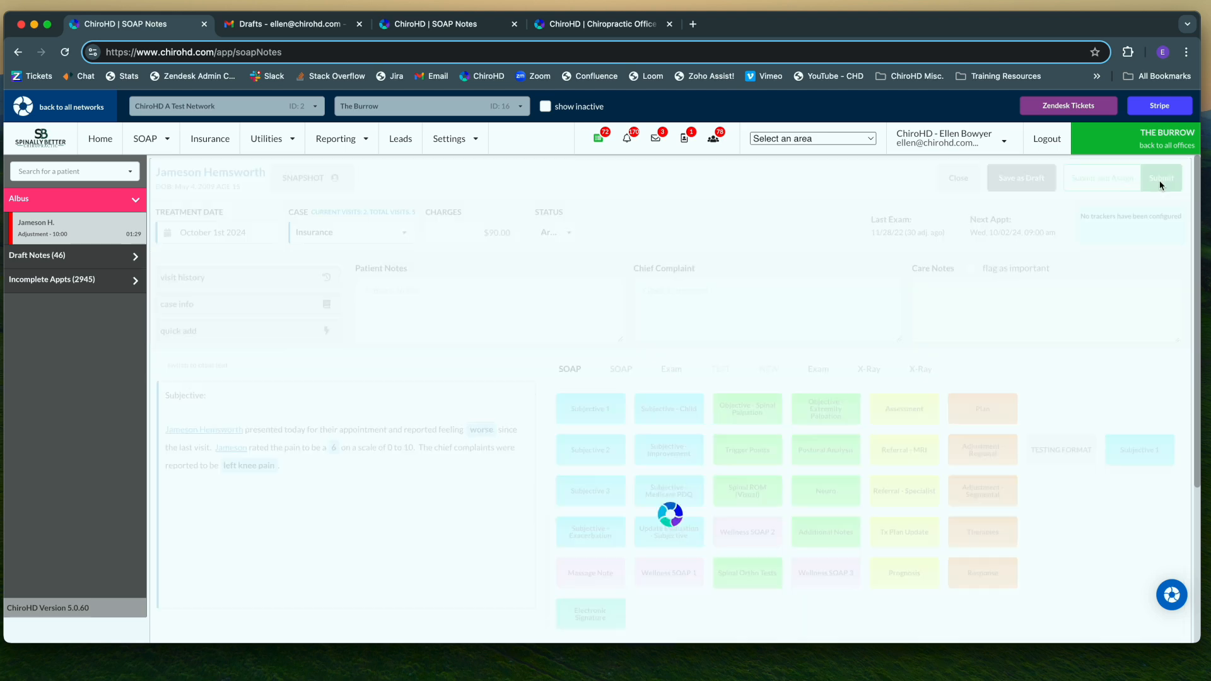
Return to the October 1st calendar, open the treated patient's 10:00 AM appointment, and review the patient's appointment and transaction lists.
left_click(98, 142)
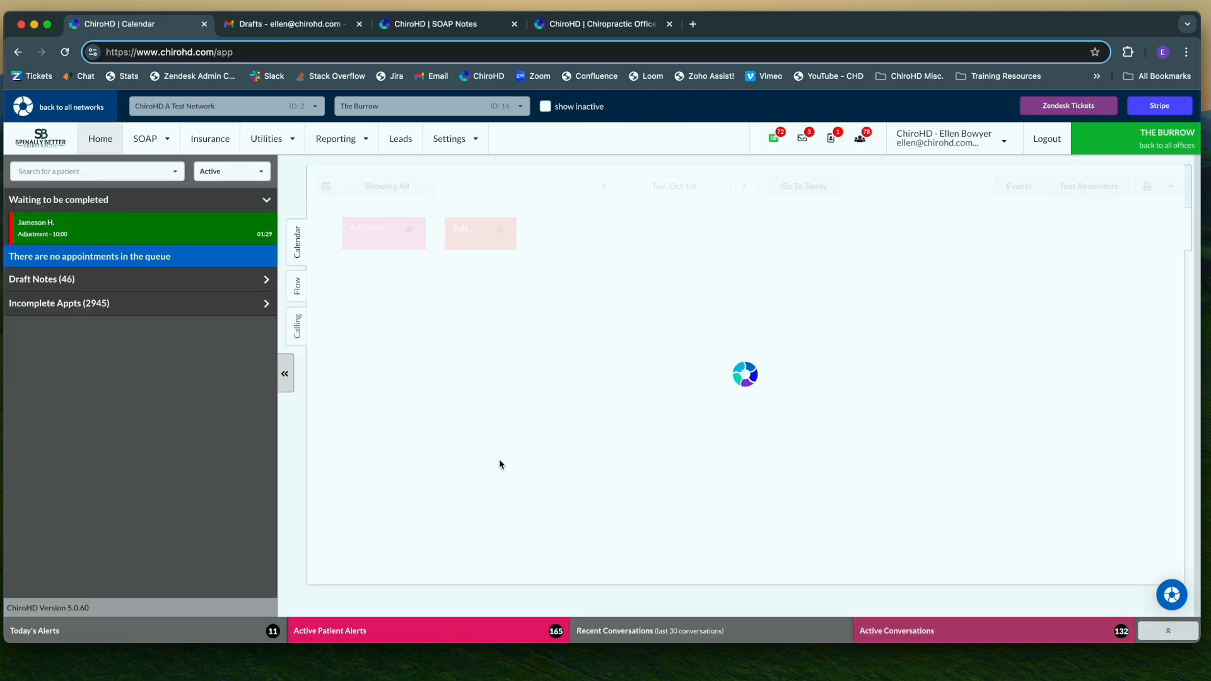
scroll(588, 456, "down", 1)
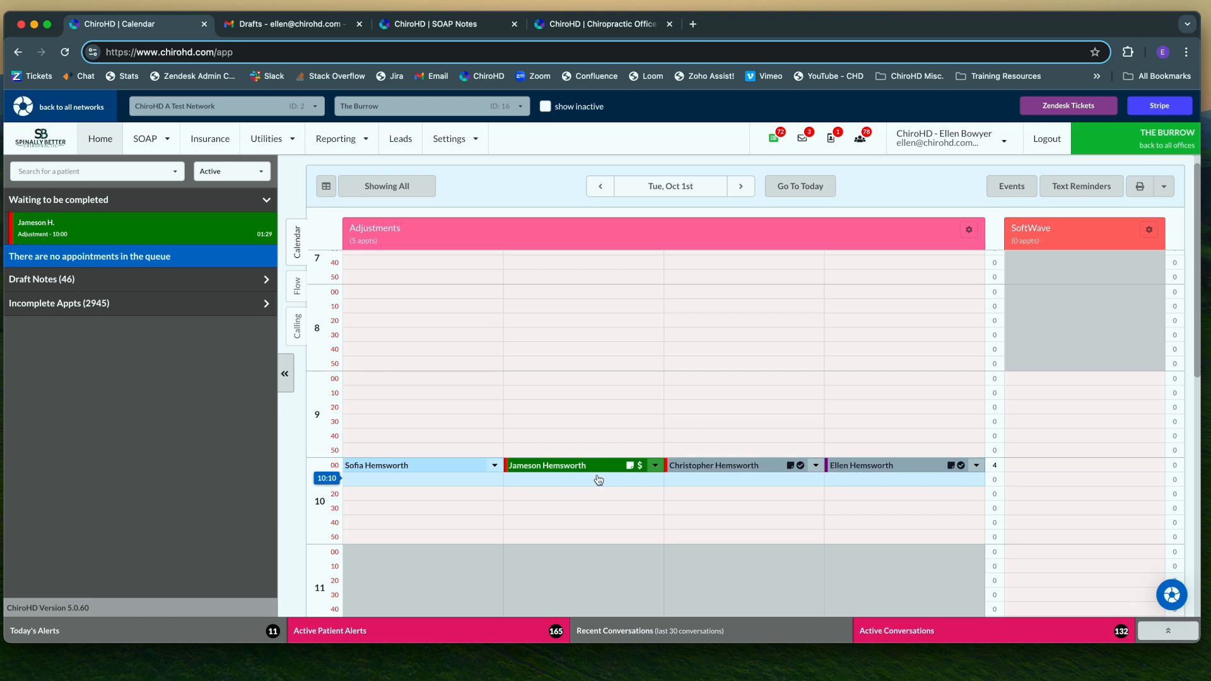
mouse_move(606, 473)
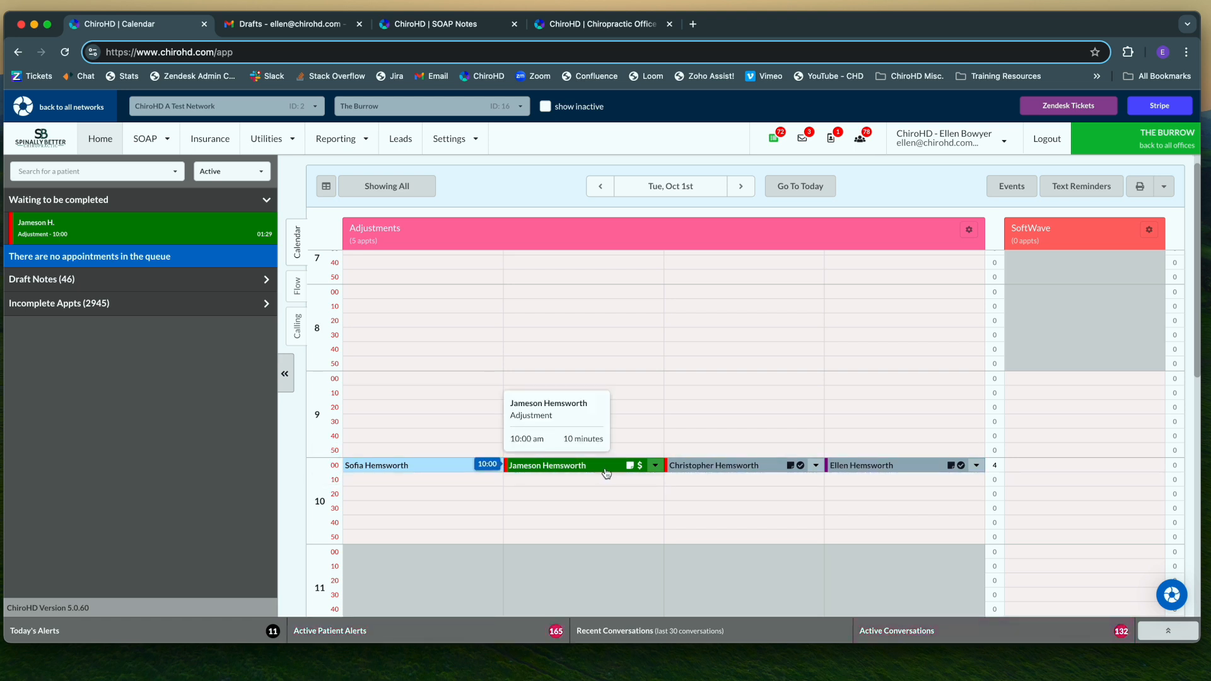
left_click(643, 471)
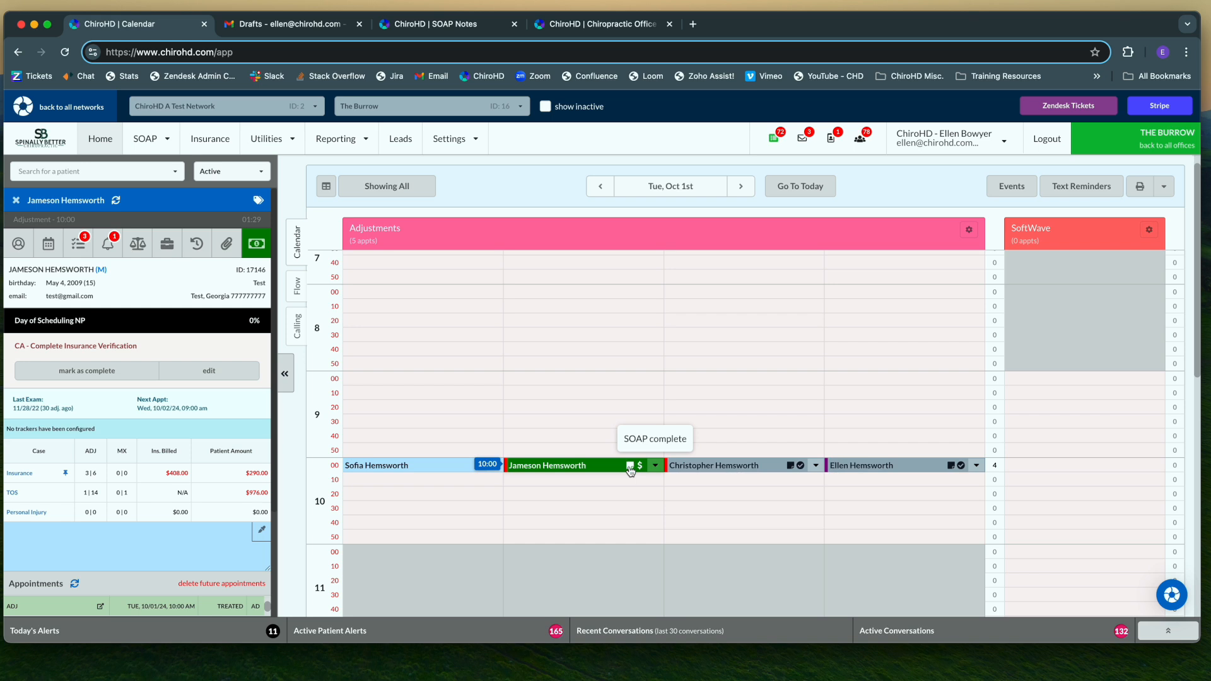
scroll(259, 449, "down", 3)
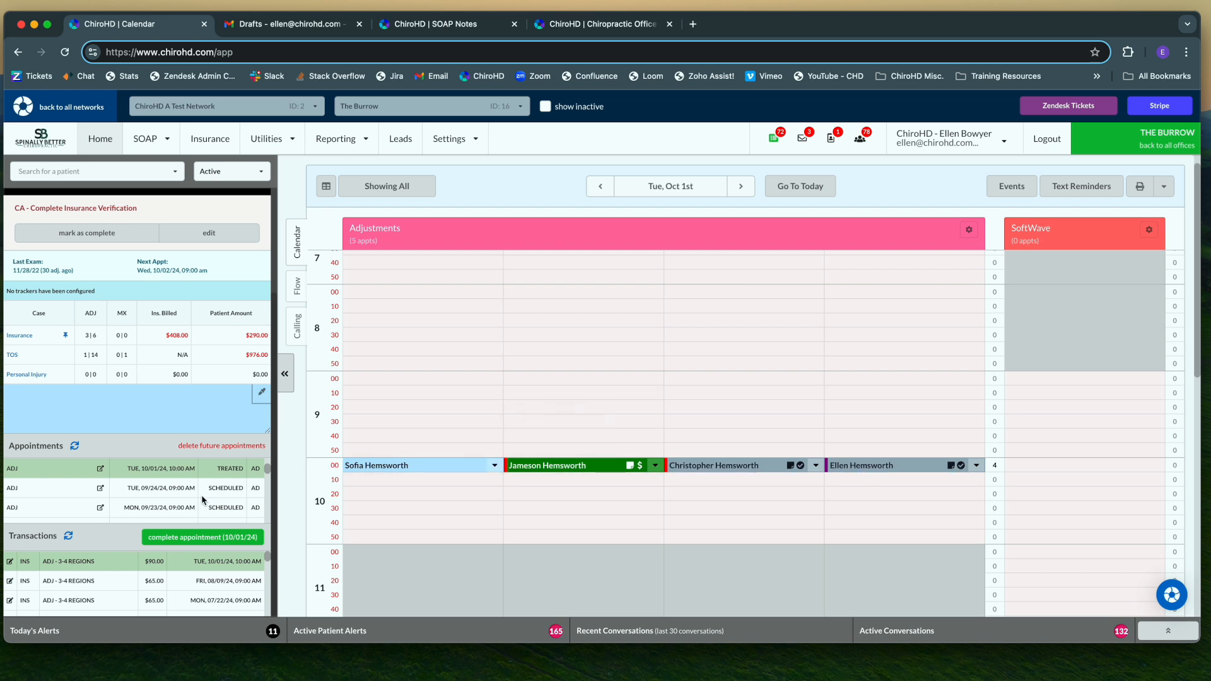
scroll(202, 494, "up", 2)
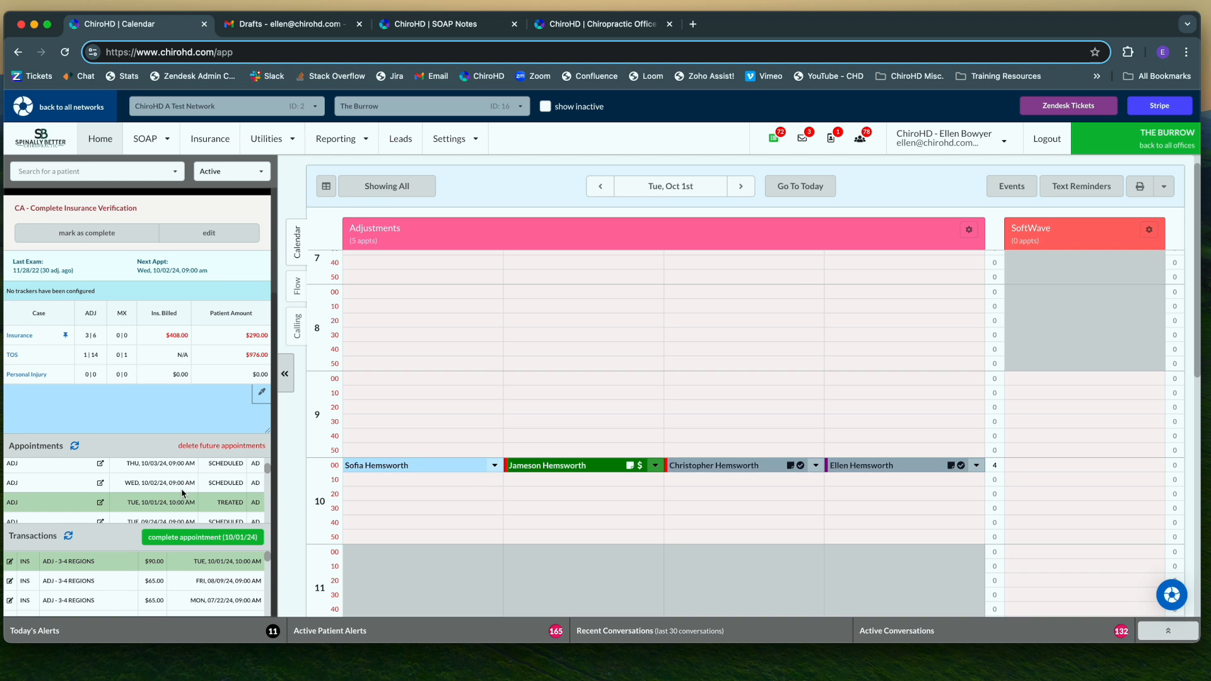
View the patient's transaction ledger and the 10:00 AM appointment's status options, and close the patient's summary.
left_click(93, 567)
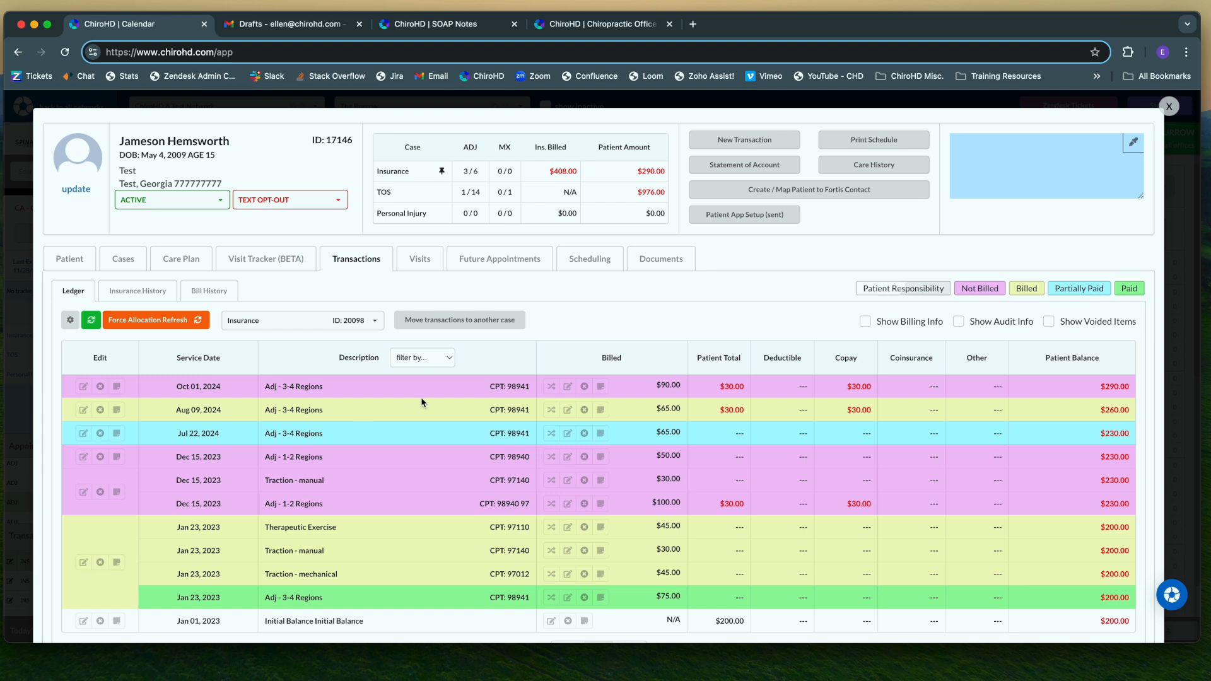
left_click(1168, 107)
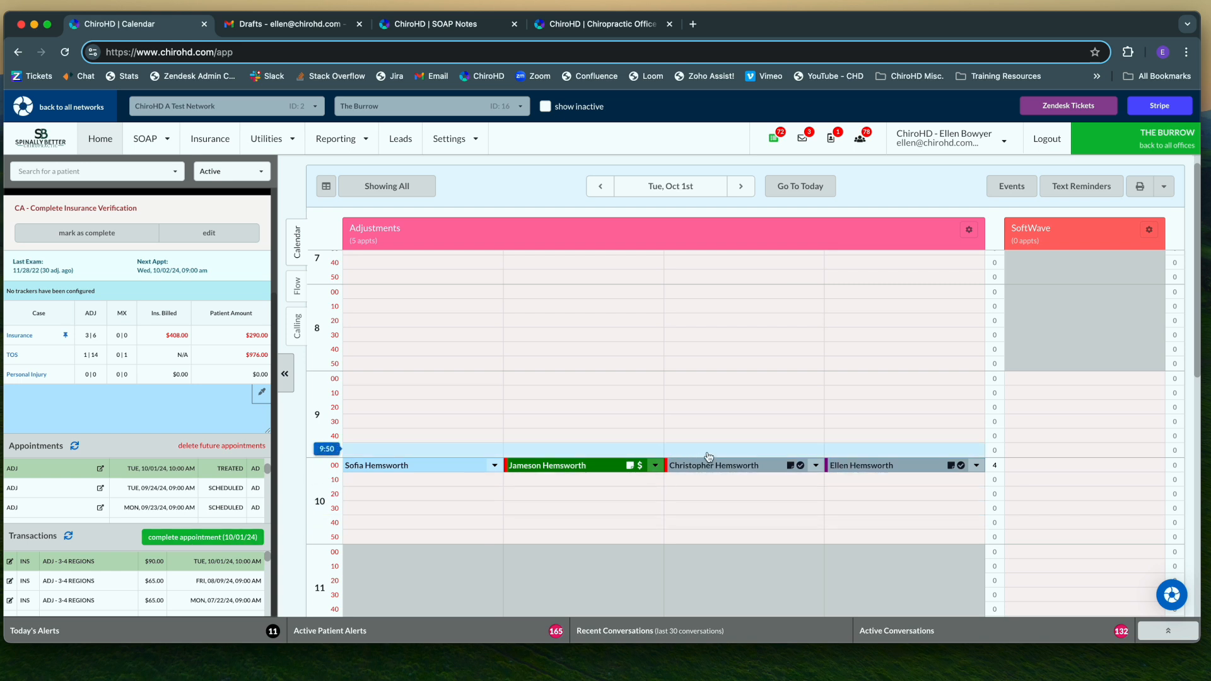
left_click(653, 466)
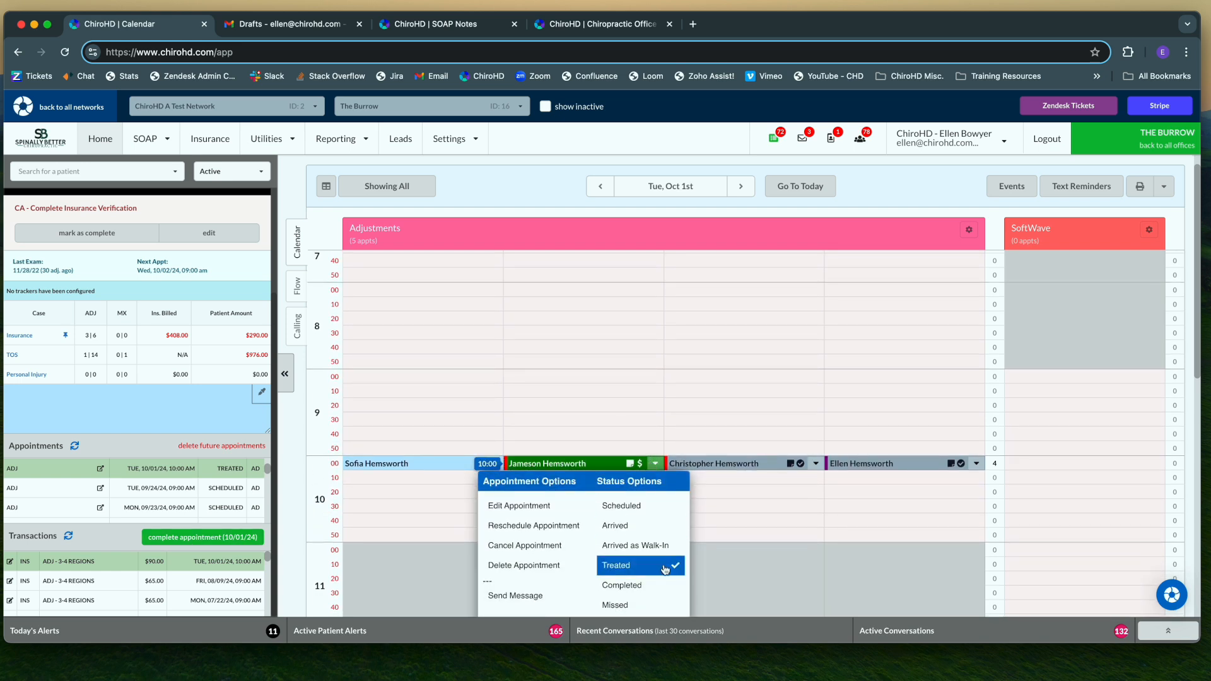
left_click(667, 586)
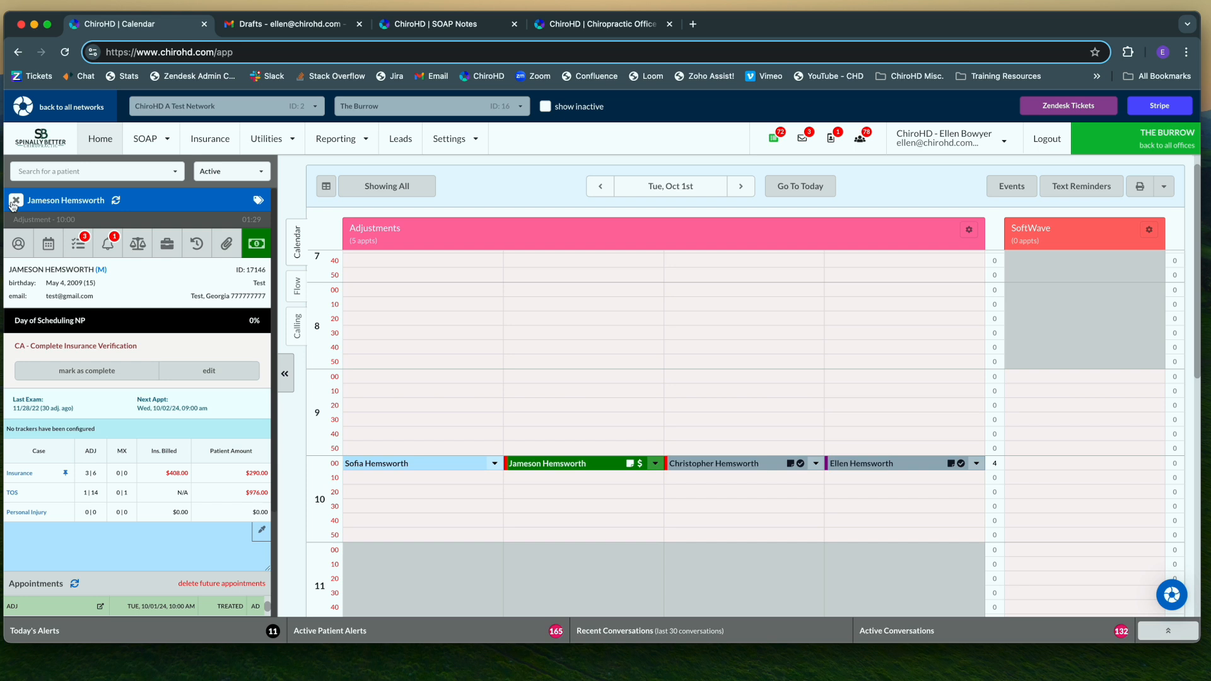
left_click(15, 201)
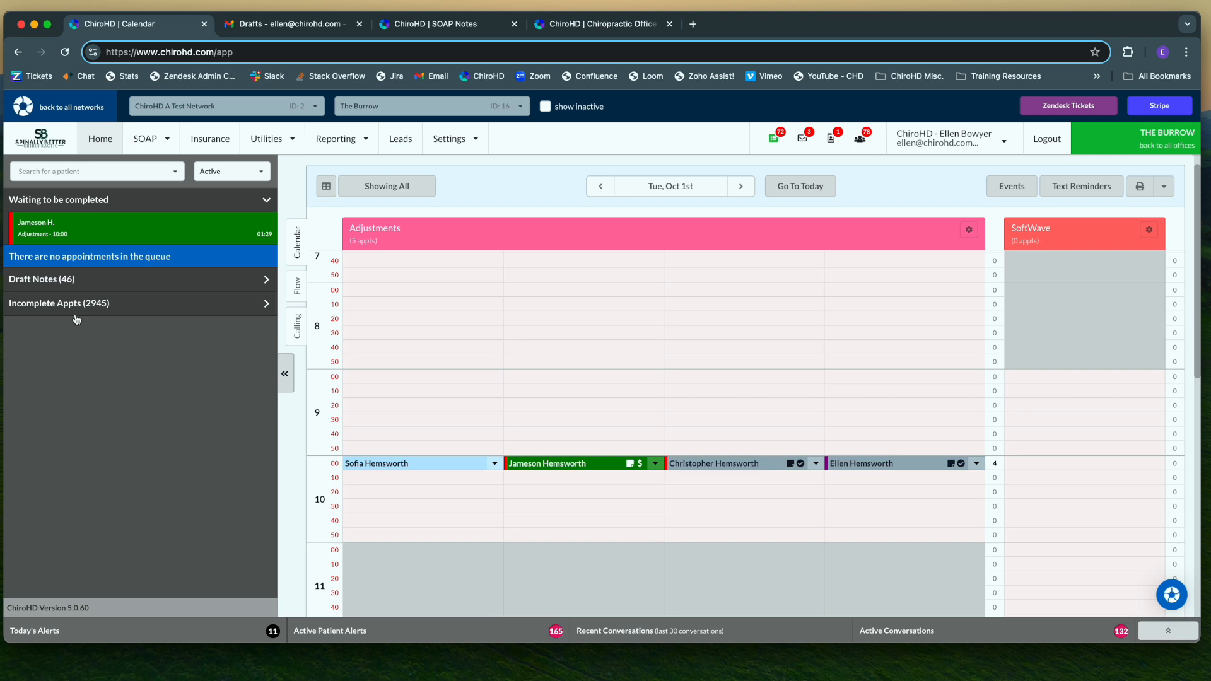
Expand the incomplete appointments and look through the groups, starting with Stretch and Luna.
left_click(99, 304)
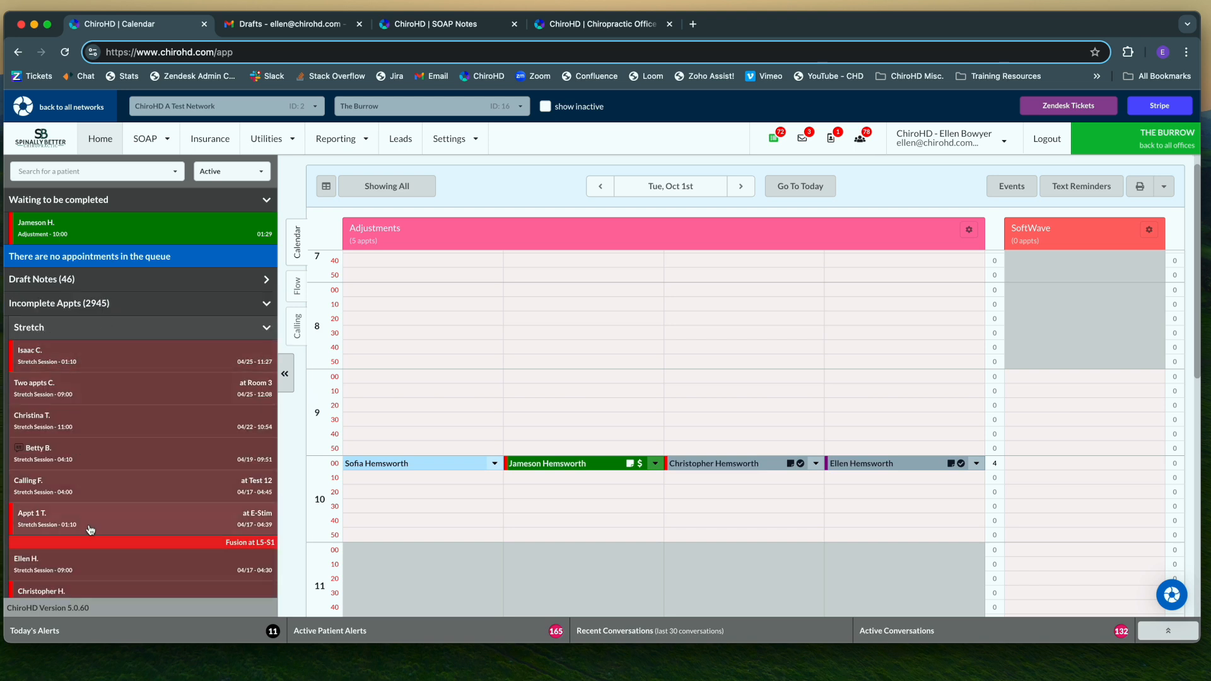
left_click(134, 331)
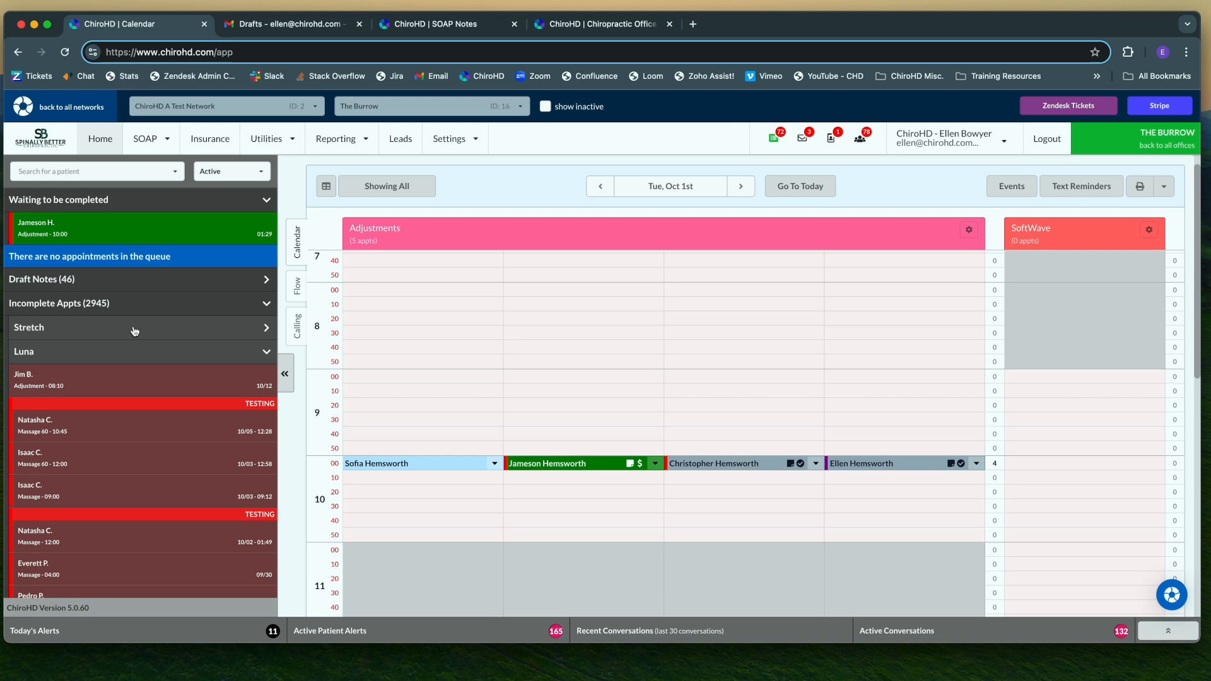
left_click(134, 331)
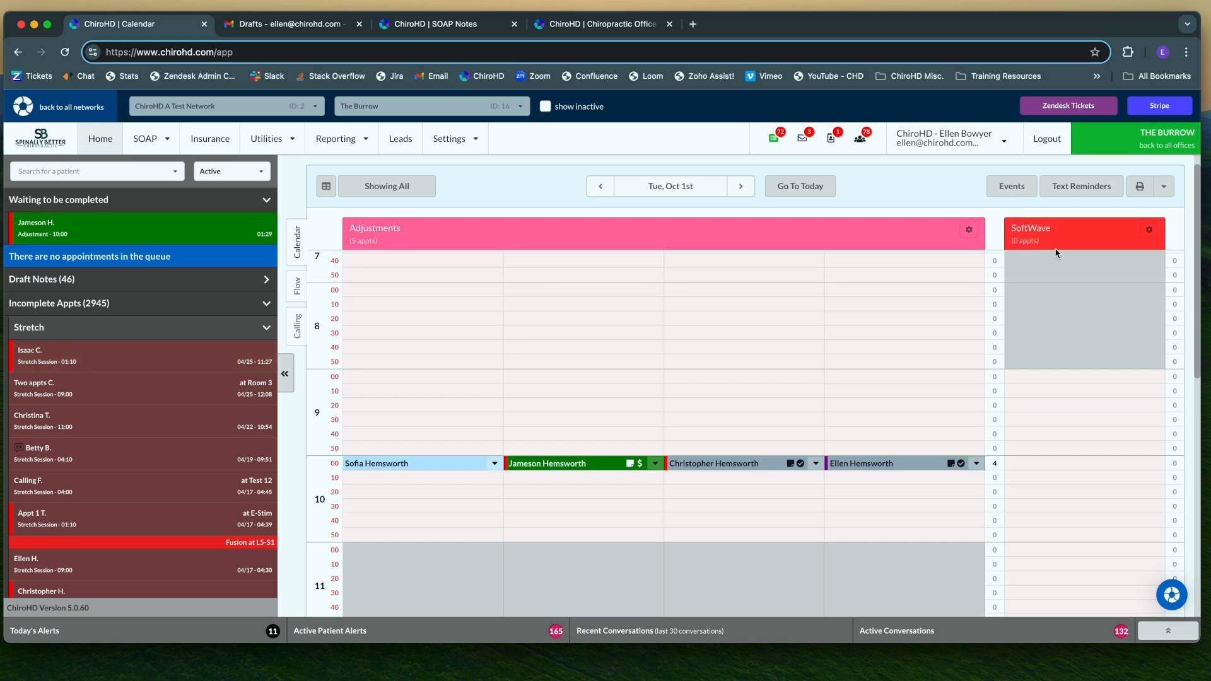
left_click(199, 336)
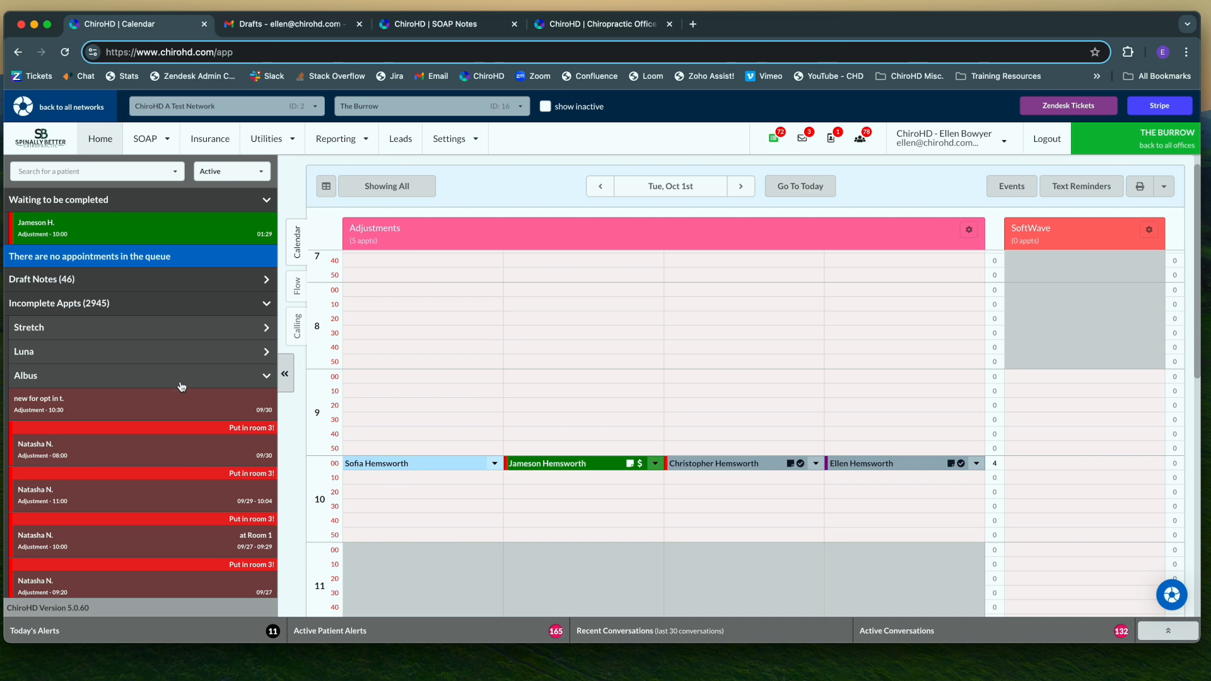
left_click(185, 372)
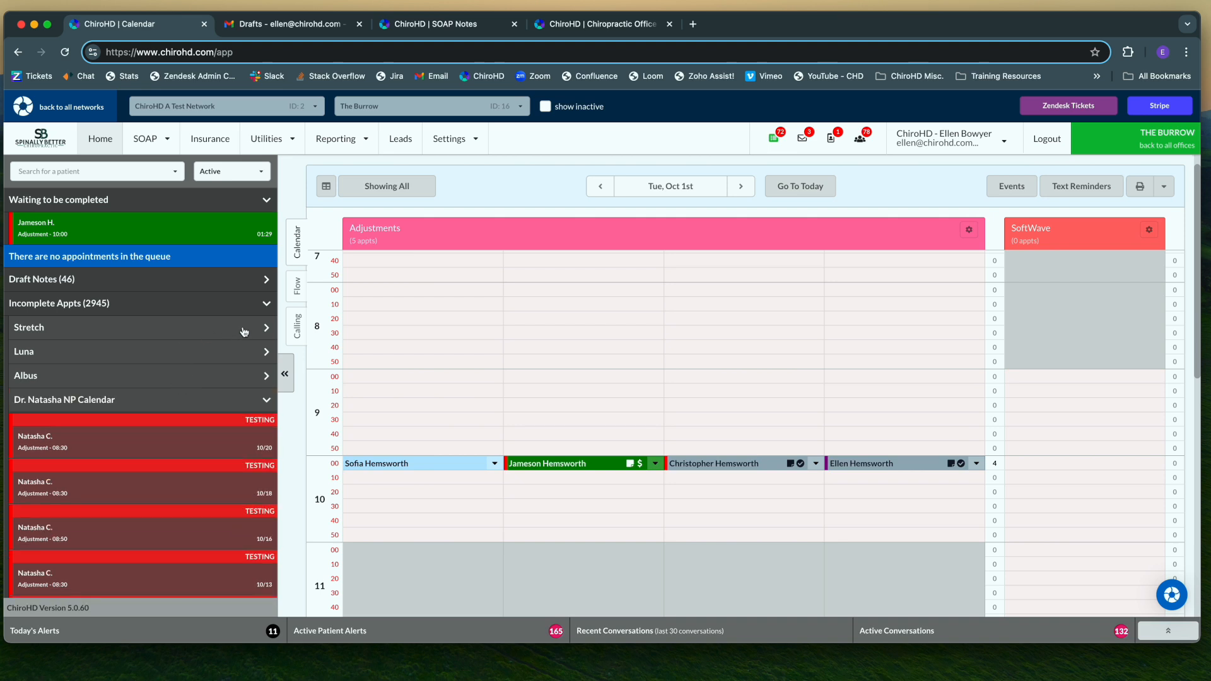
left_click(200, 382)
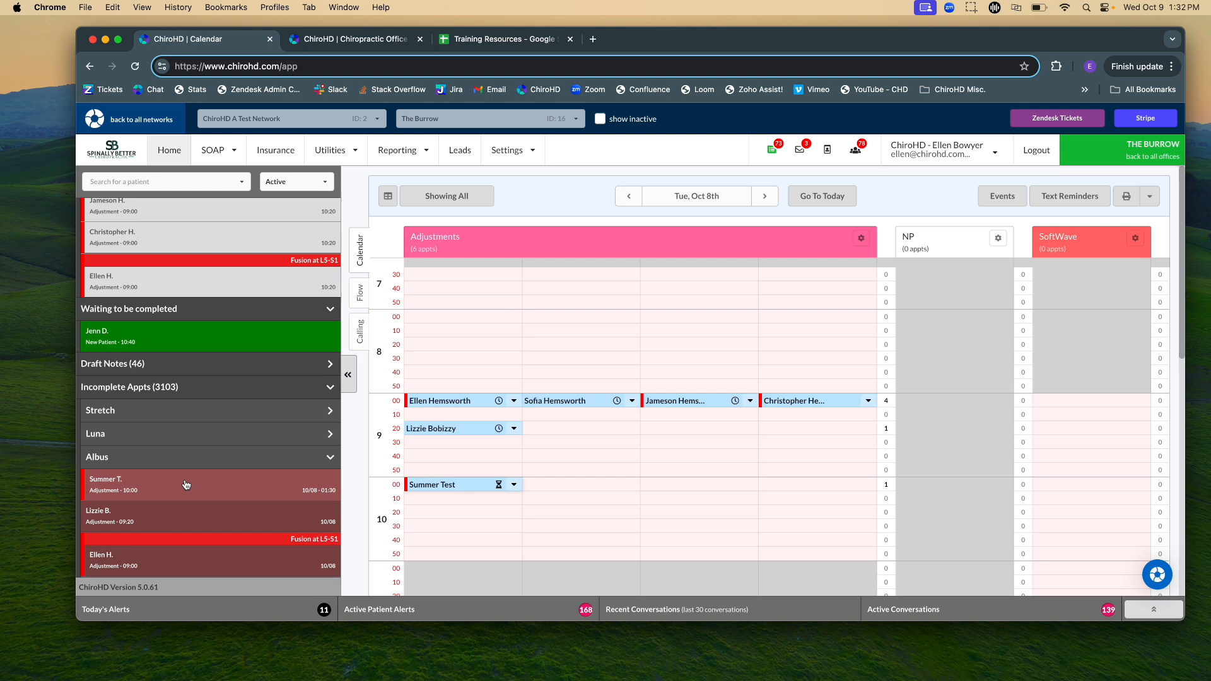
Open the visit history of the patient with the incomplete 10/08 10:00 adjustment and create a SOAP note for that visit.
left_click(186, 484)
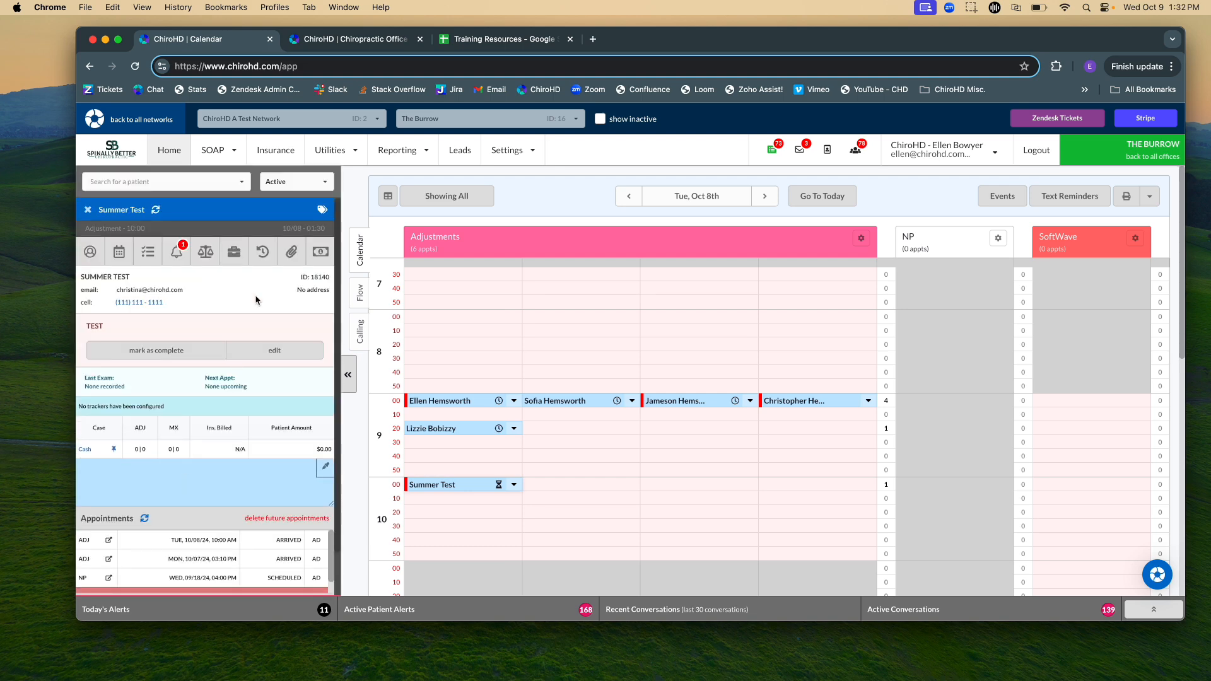
left_click(262, 252)
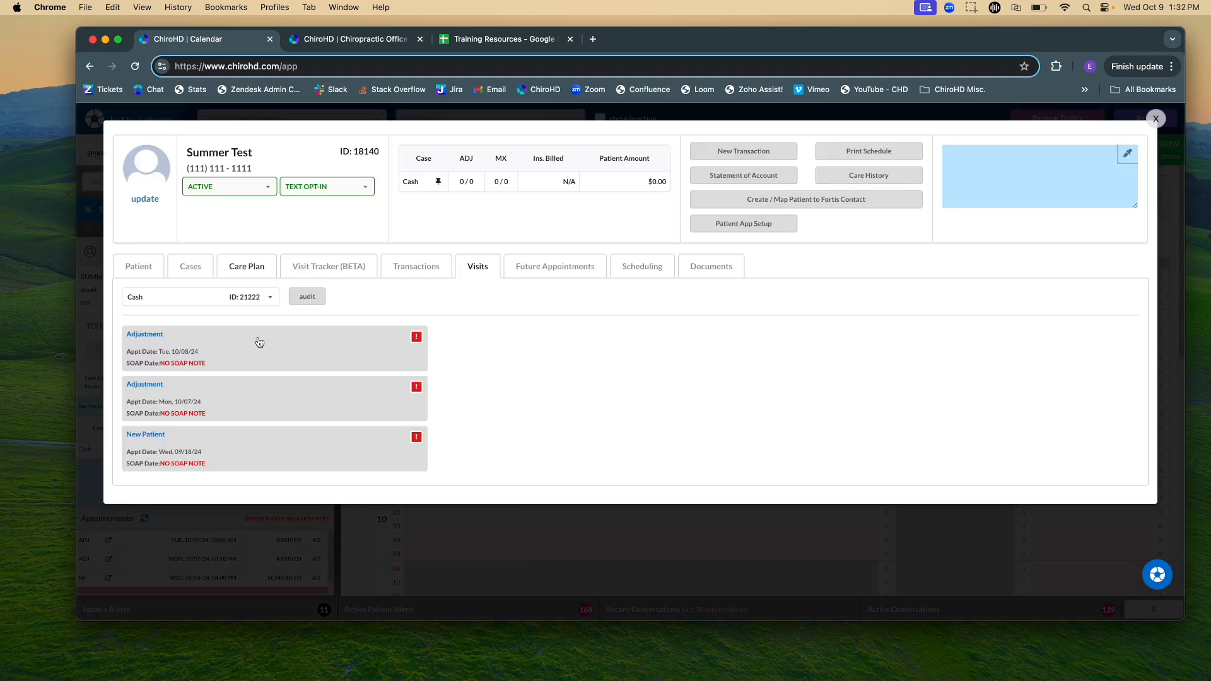
left_click(390, 363)
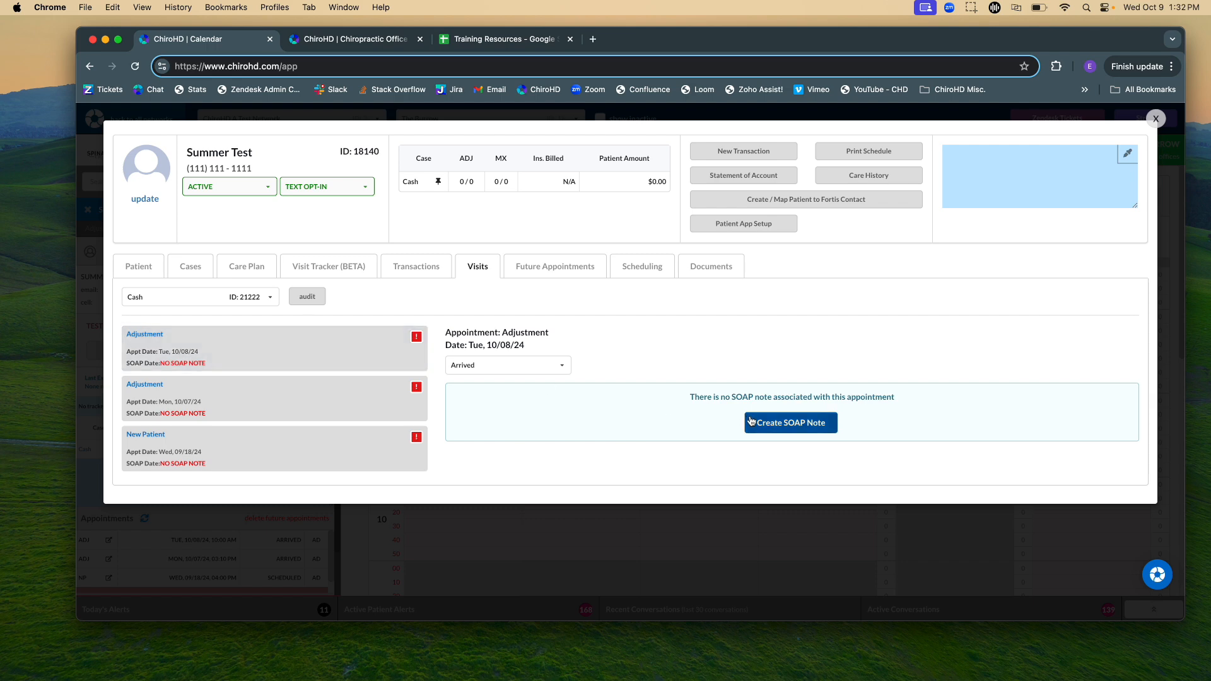
left_click(750, 421)
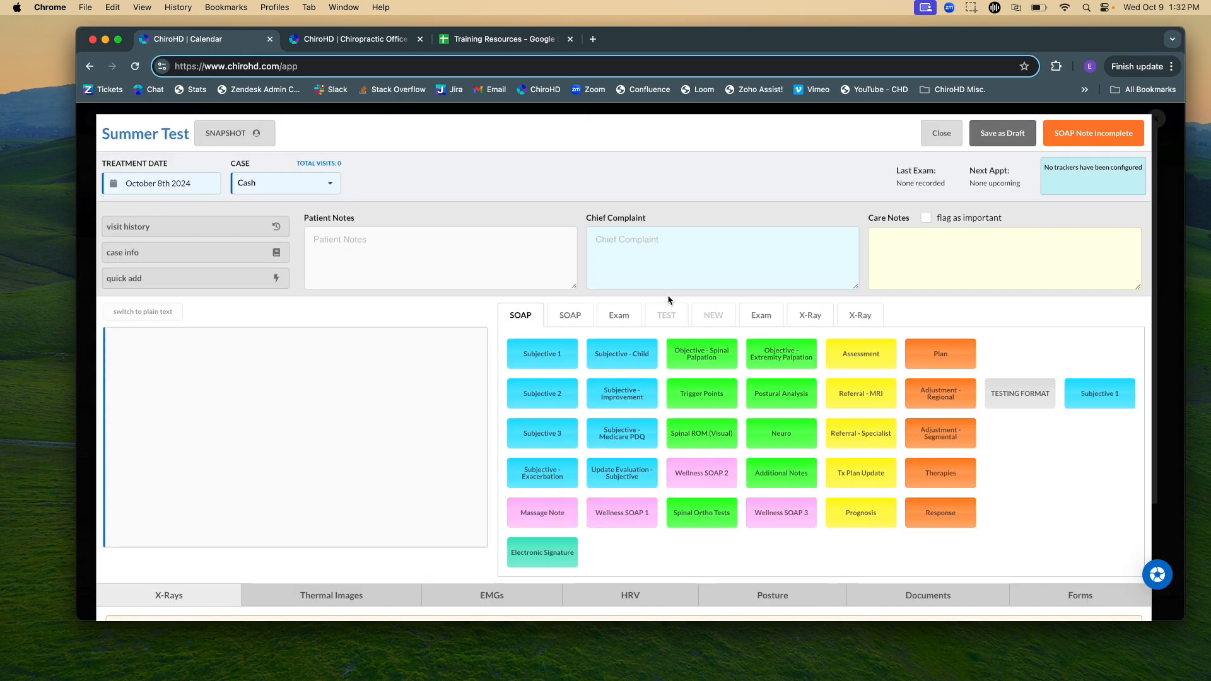
Fill the Subjective 1 macro with "the same", pain level 5, and right shoulder and left knee pain, and submit the note.
left_click(542, 354)
left_click(667, 227)
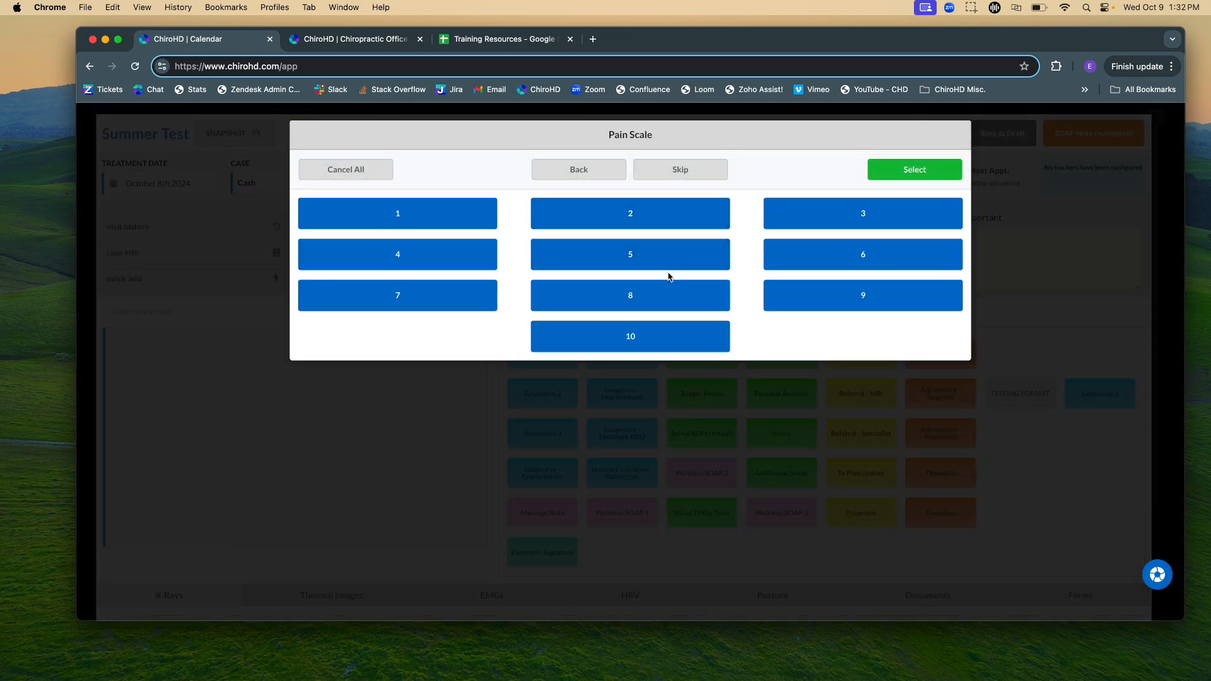
left_click(667, 268)
left_click(881, 254)
left_click(881, 289)
left_click(919, 171)
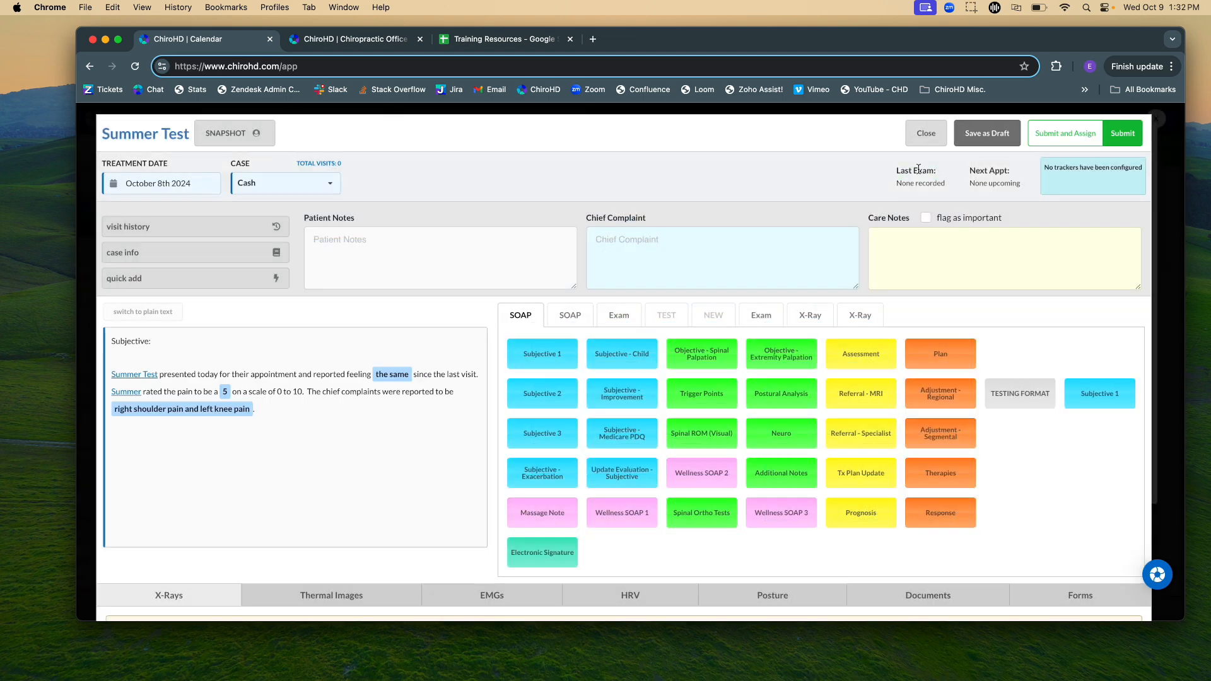
left_click(1123, 133)
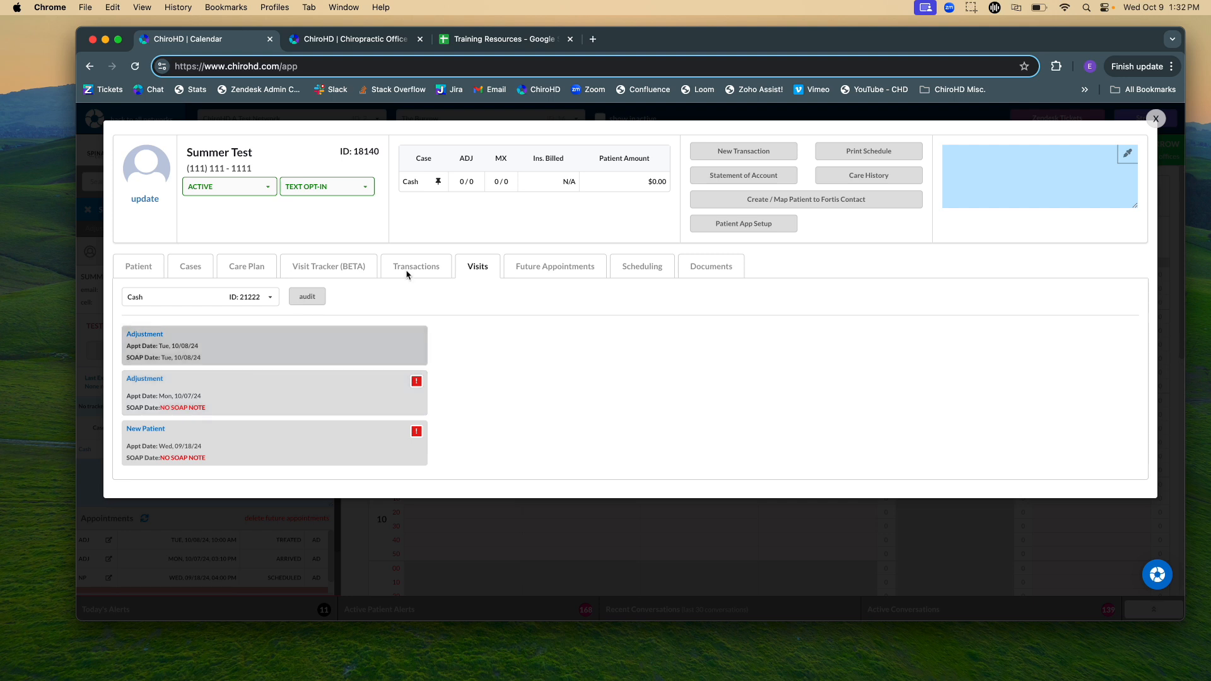
Start a new transaction for the patient dated October 8th 2024 and add the Adj - 3-4 Regions (98941) charge.
left_click(742, 151)
left_click(1085, 158)
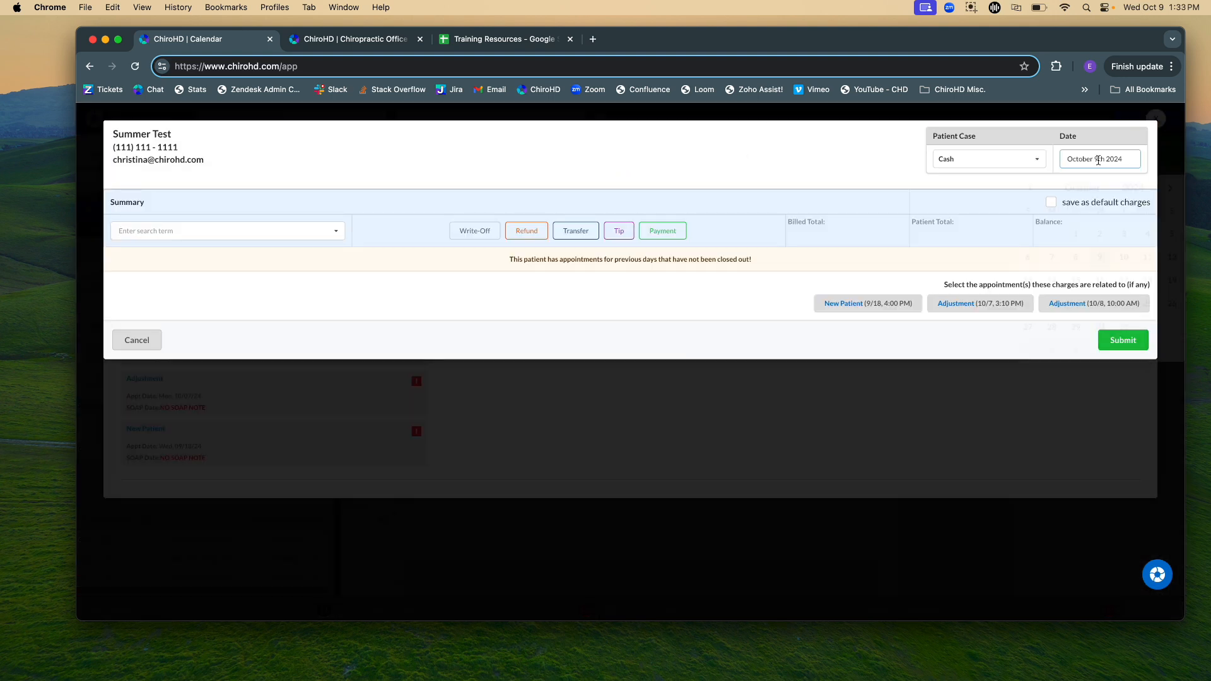
left_click(1078, 256)
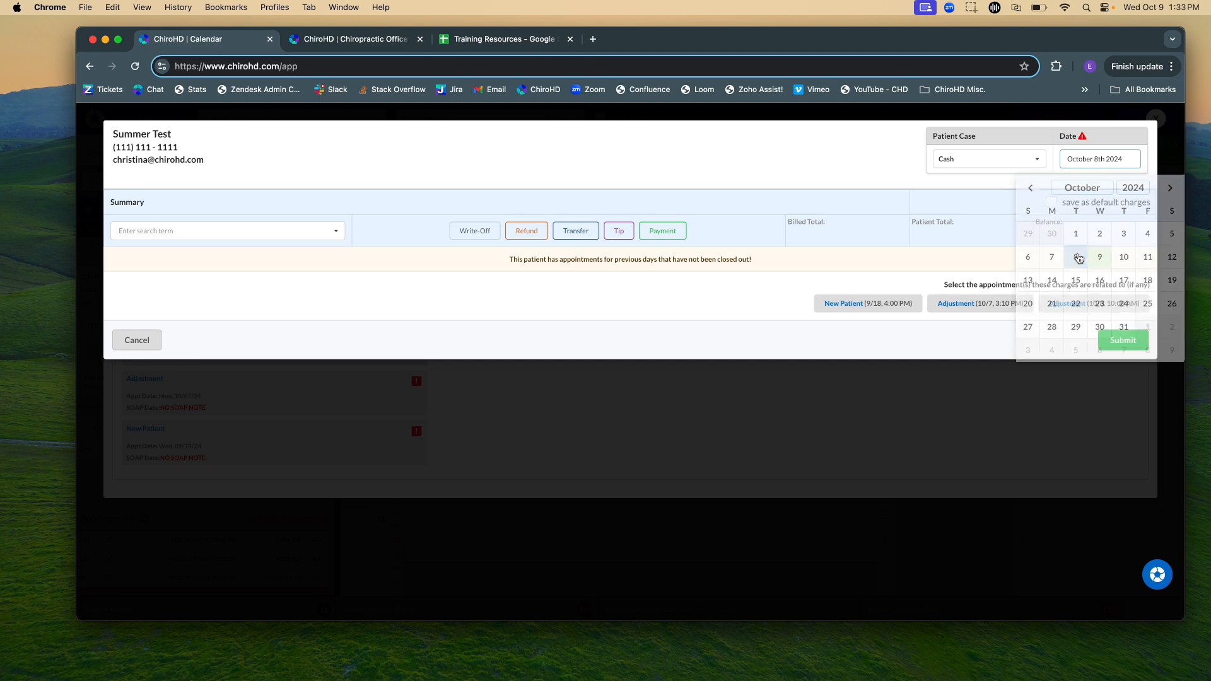
left_click(241, 232)
type("3-4")
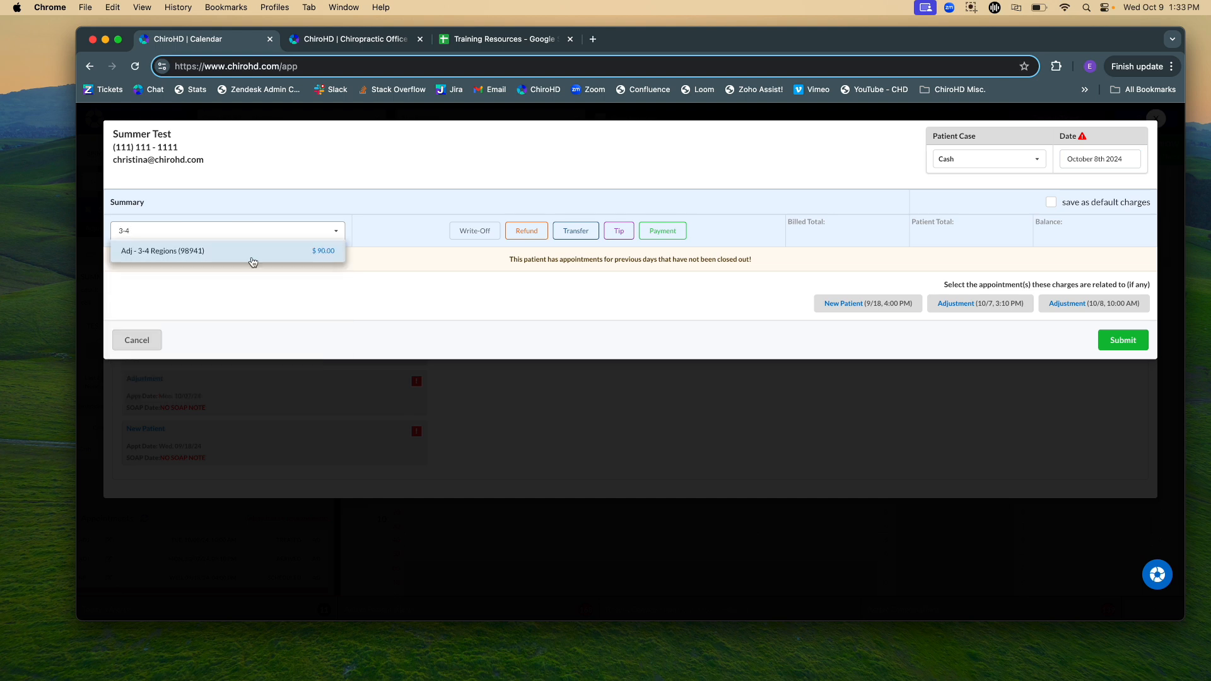
left_click(253, 251)
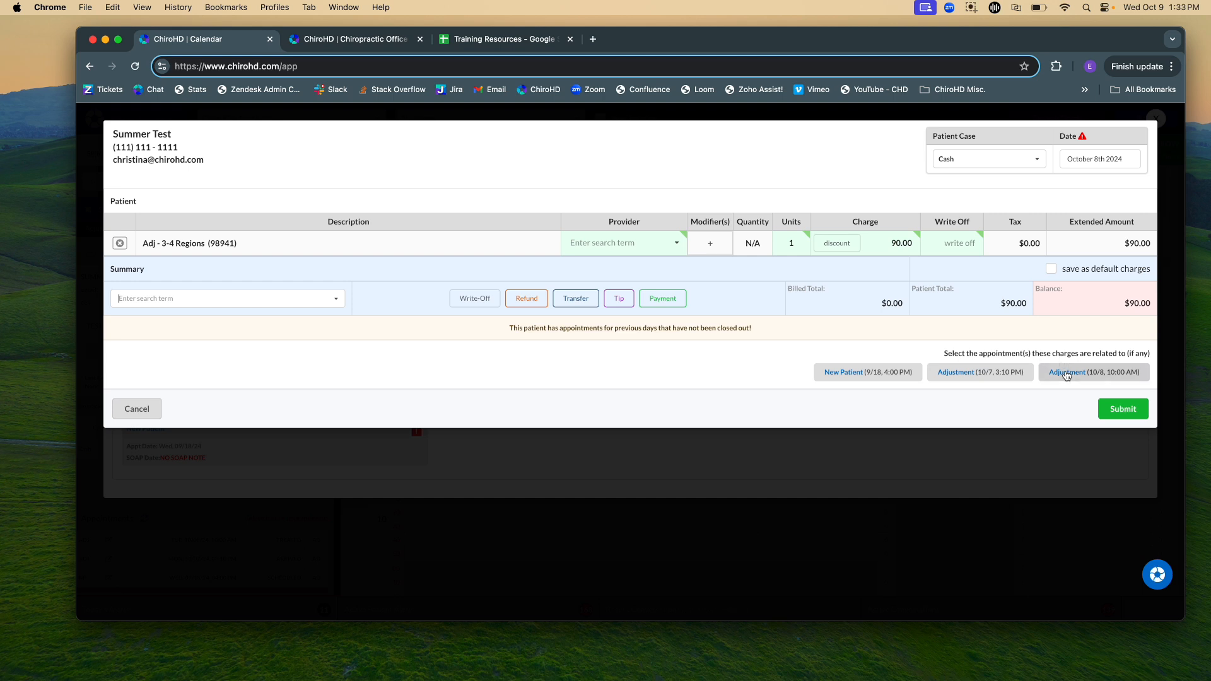
Link the charge to the 10/8 10:00 AM adjustment, choose to mark the appointment as completed, and submit the transaction.
left_click(1098, 380)
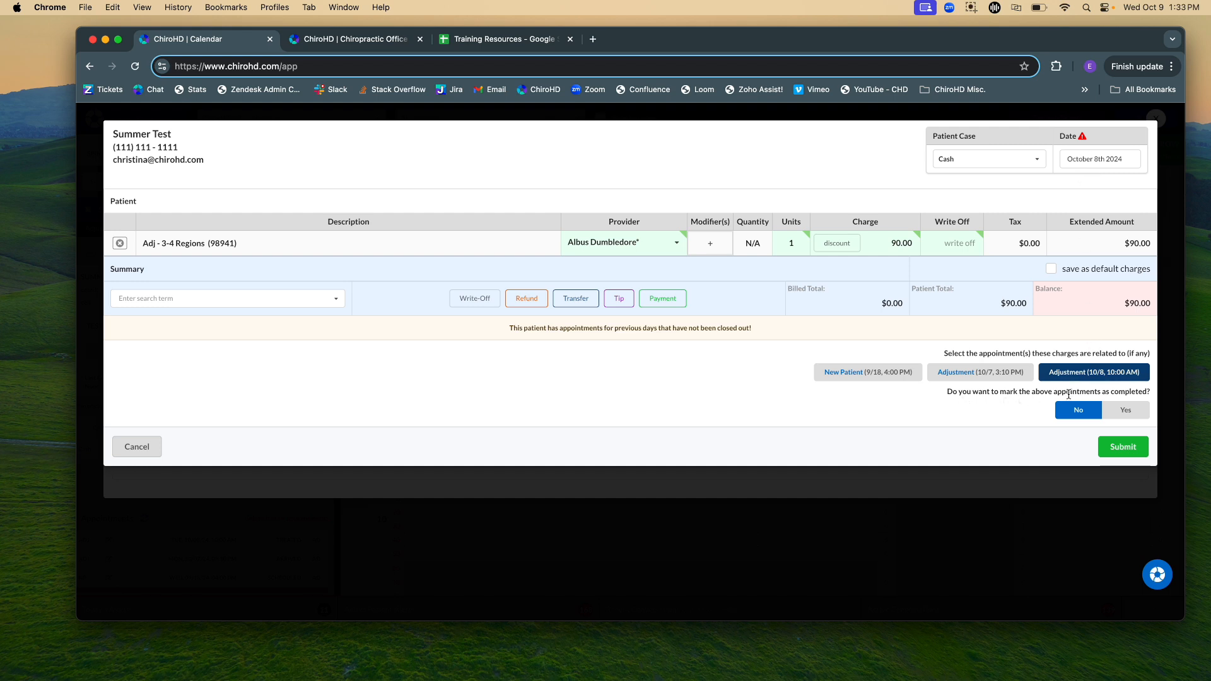
left_click(1127, 411)
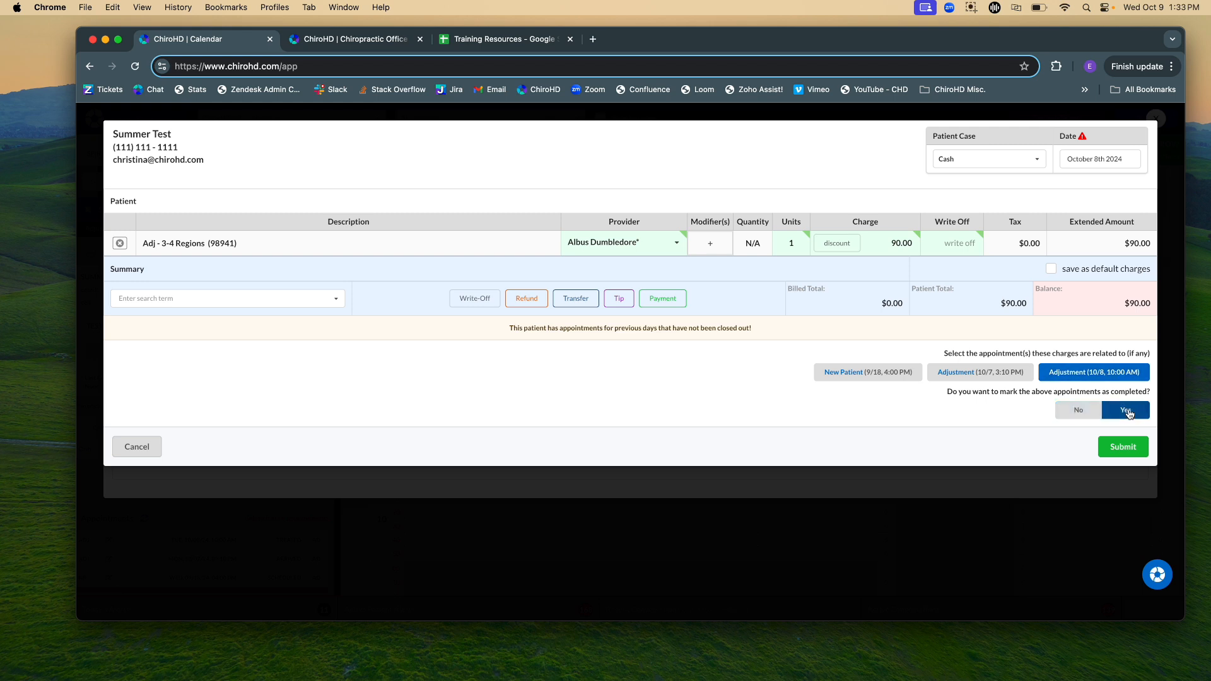
left_click(1125, 447)
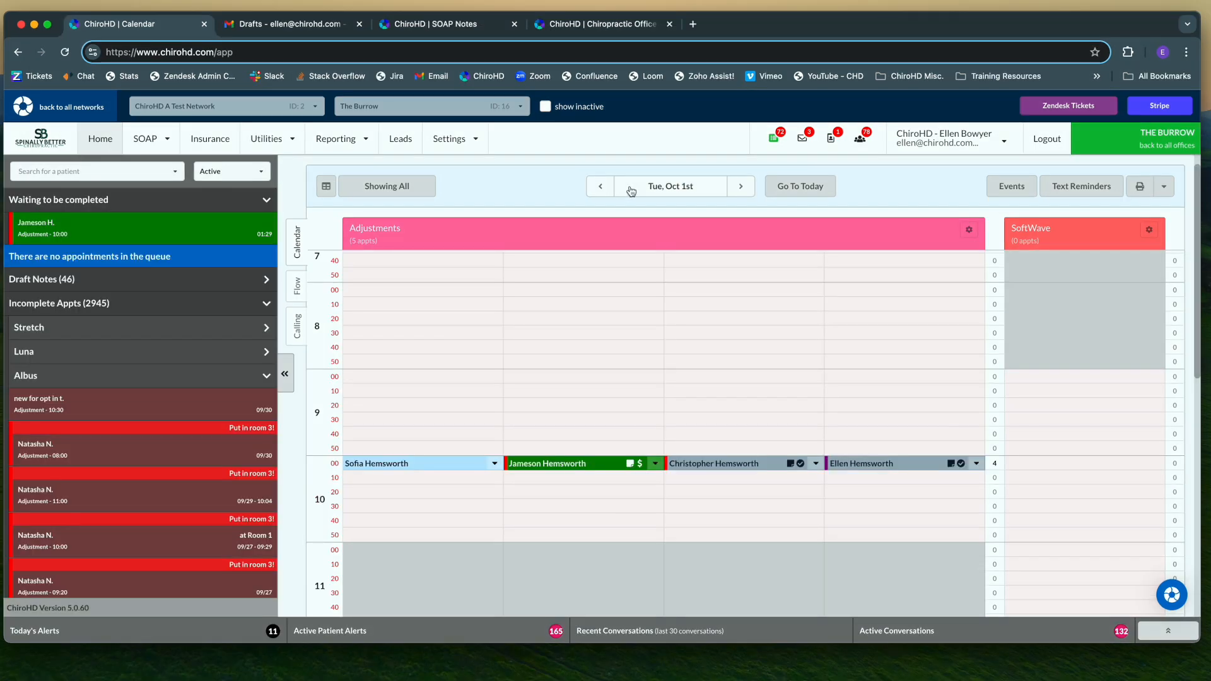
Switch the calendar to Monday, September 30th, view the 8:00 appointment's status options, and look over the day's appointments.
left_click(630, 190)
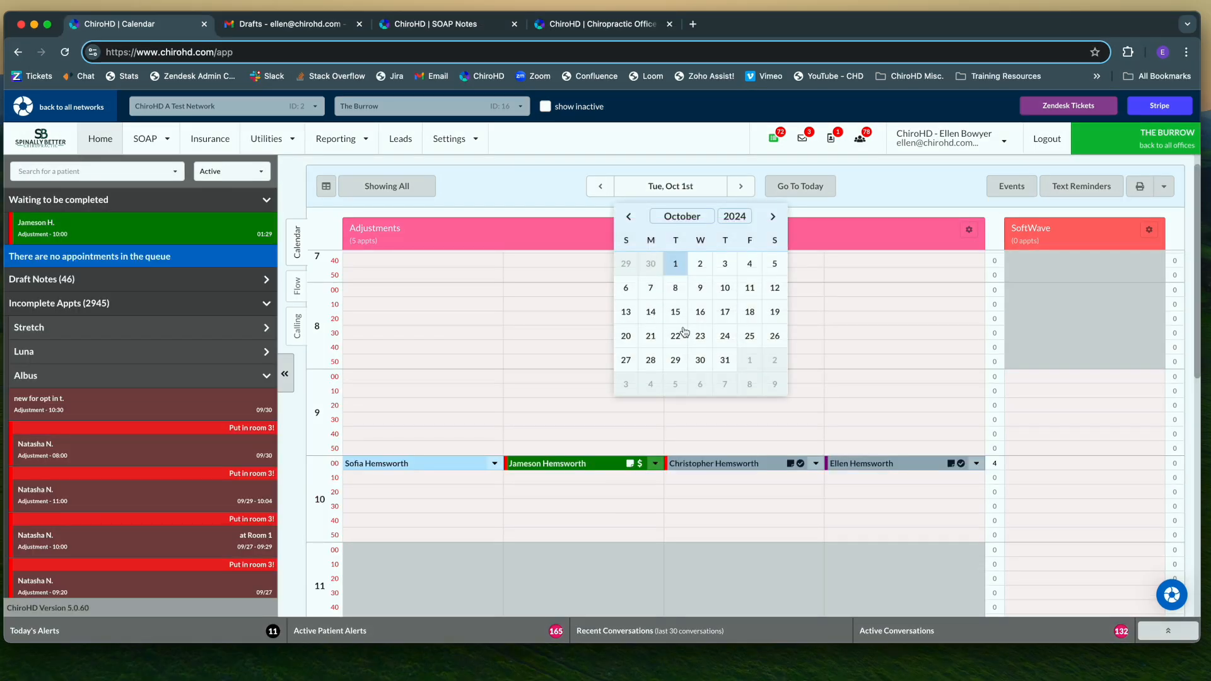
left_click(650, 263)
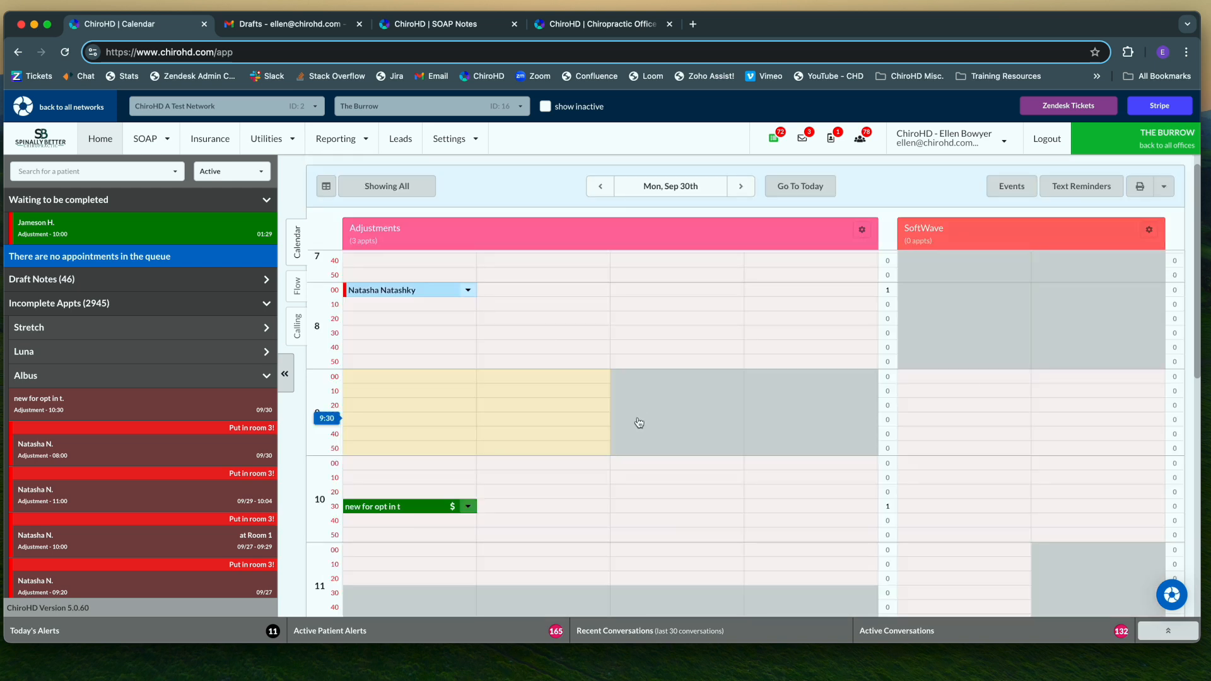
left_click(467, 290)
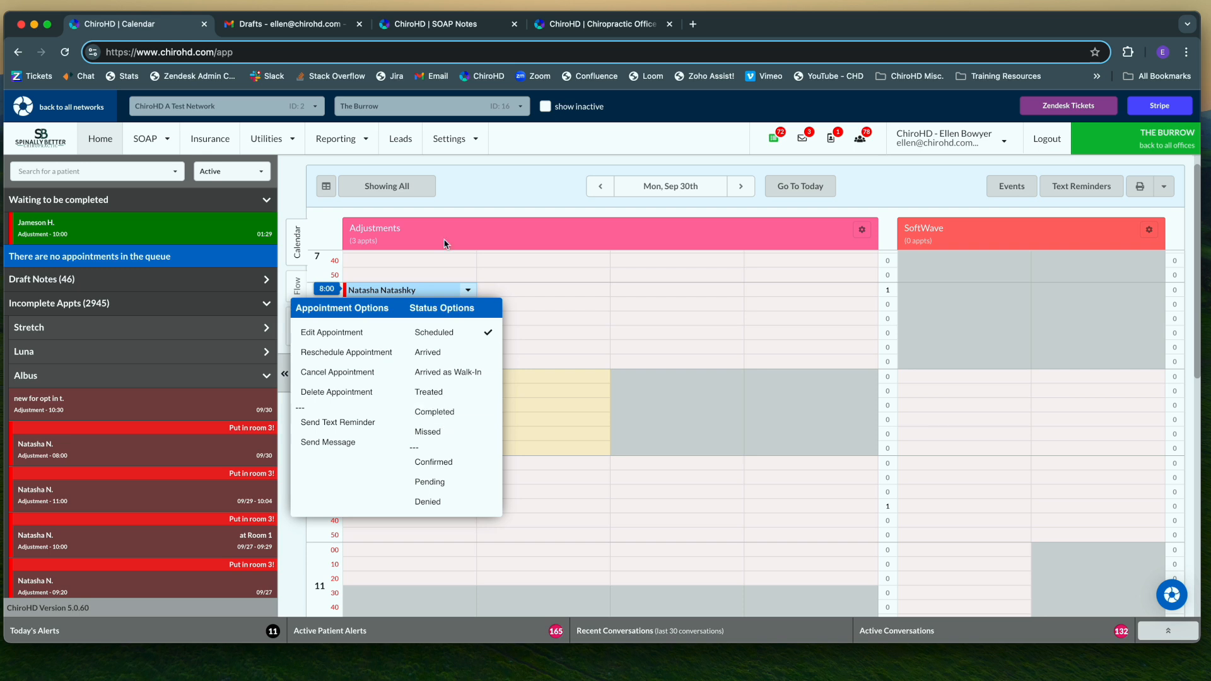
left_click(463, 218)
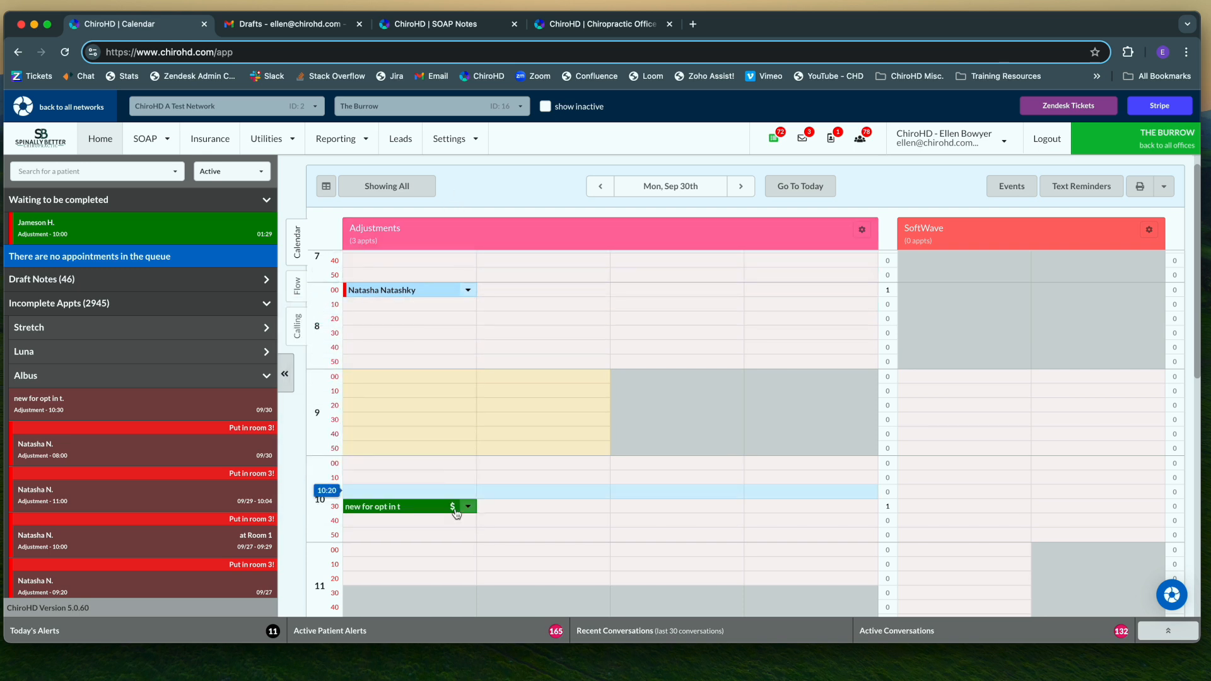
scroll(446, 474, "down", 6)
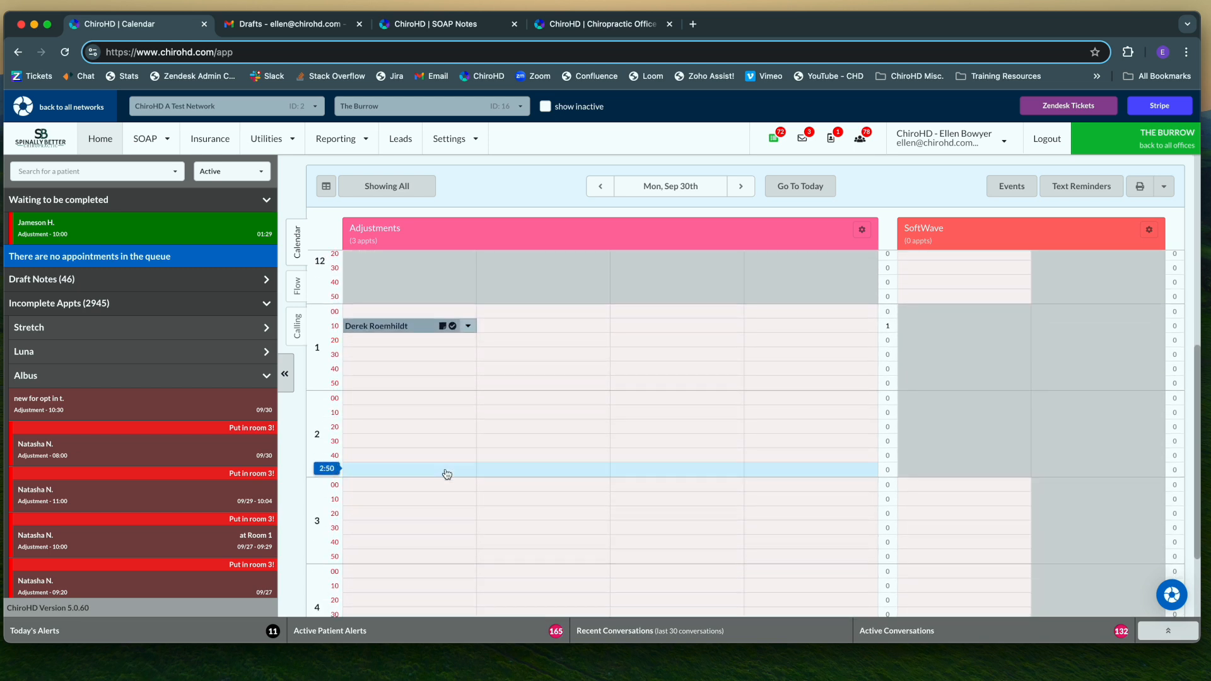
scroll(447, 475, "up", 1)
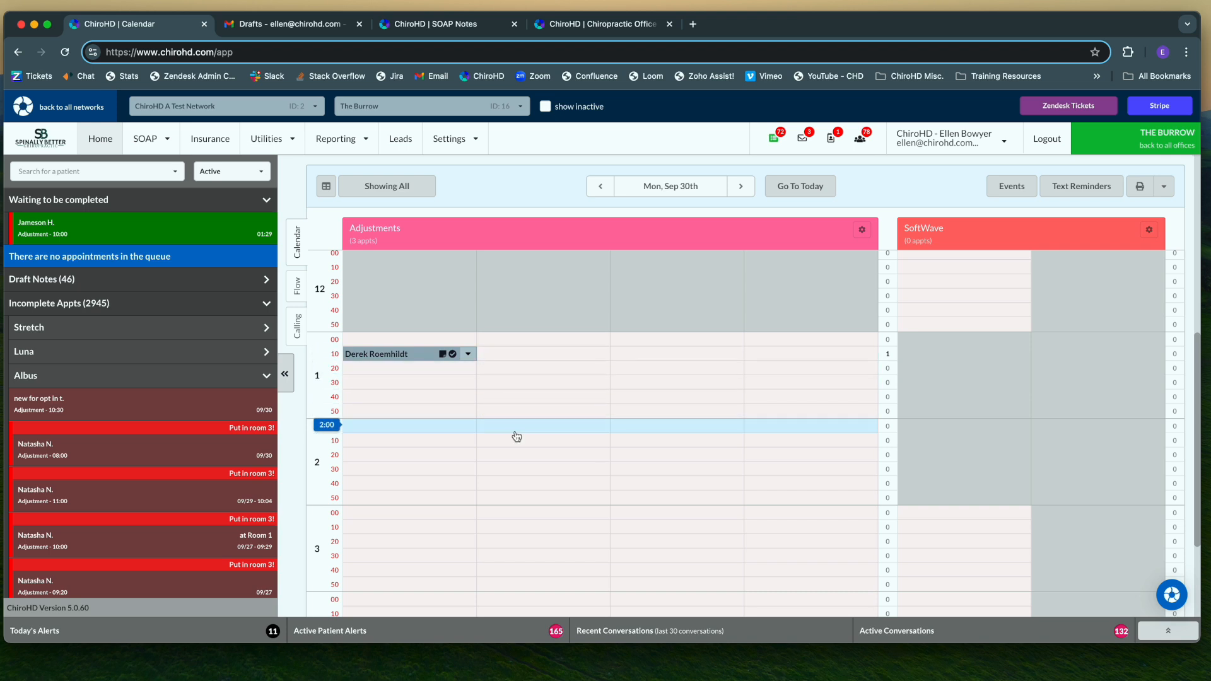
scroll(514, 434, "up", 4)
scroll(408, 405, "up", 2)
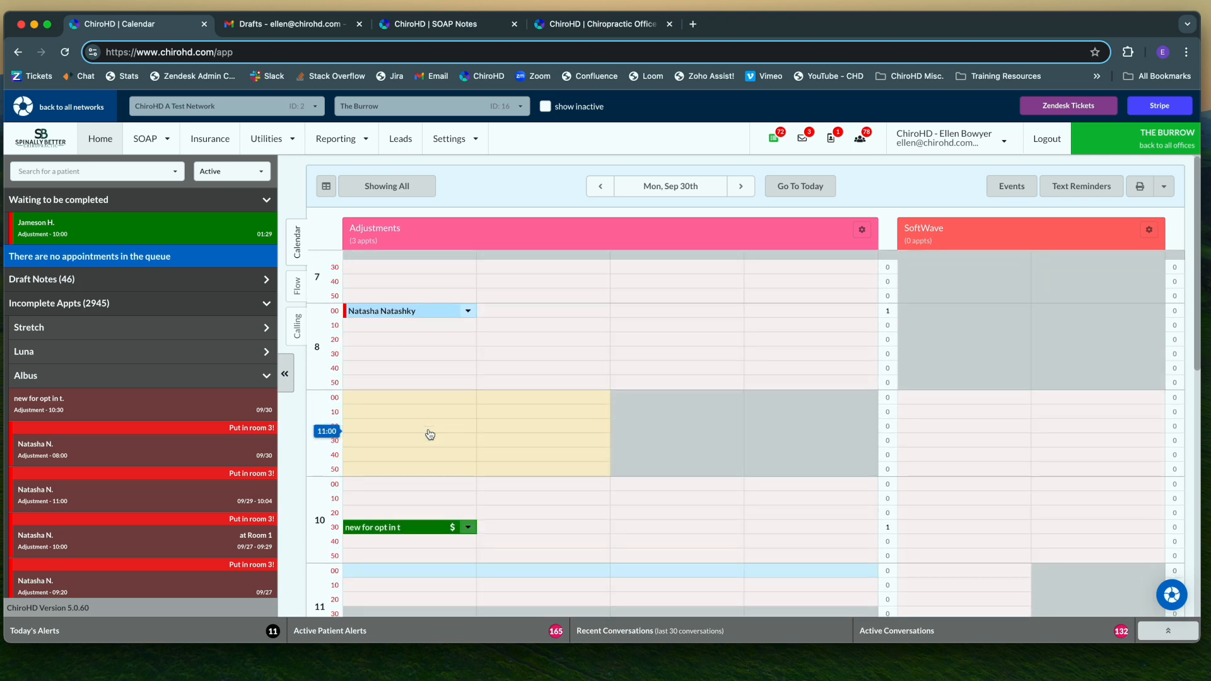